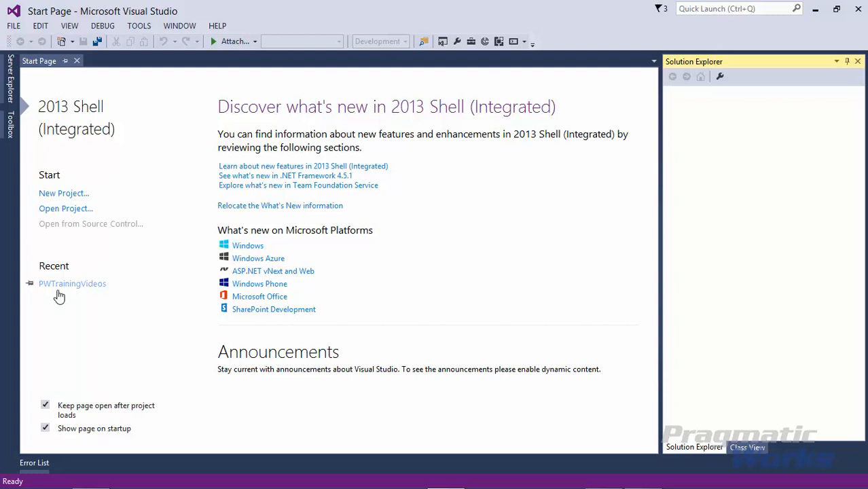
Open the recent PWTrainingVideos project and display the deployment settings in the PWIntroSSAS project's properties
{"action": "left_click", "coordinate": [60, 292]}
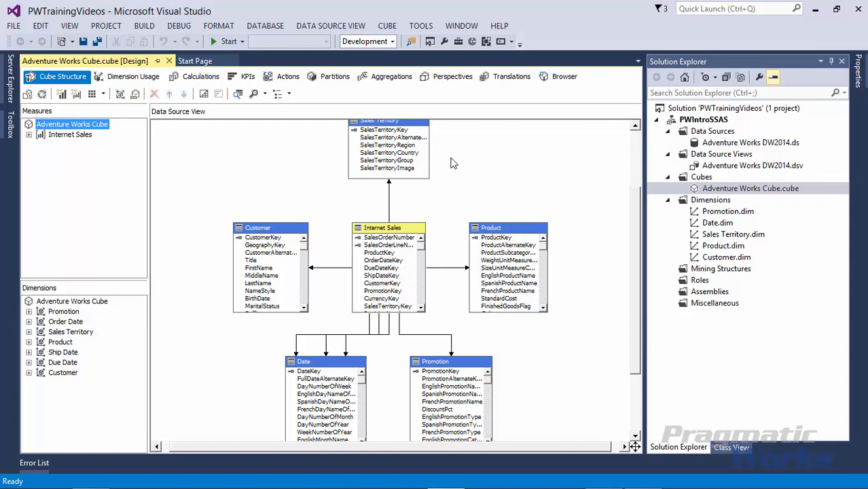
{"action": "left_click", "coordinate": [716, 124]}
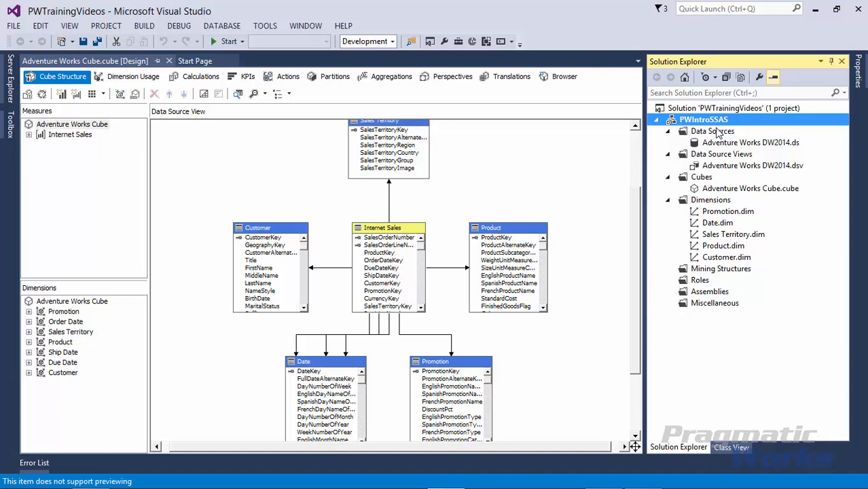
{"action": "right_click", "coordinate": [718, 122]}
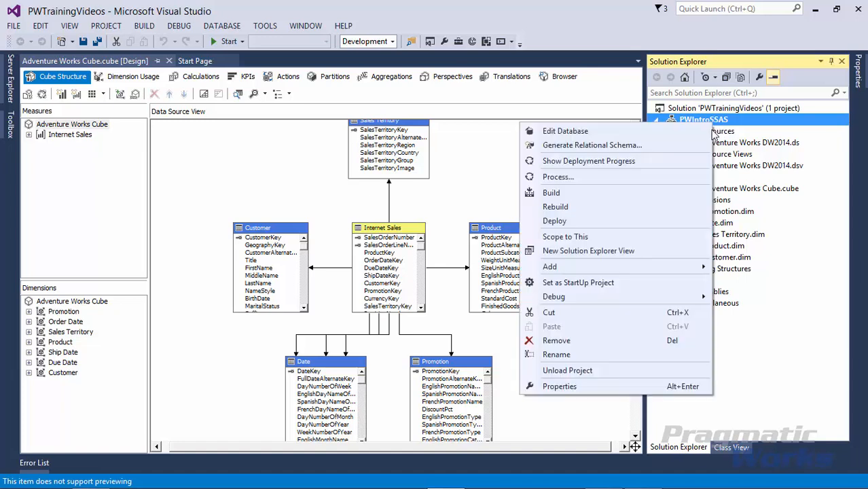
{"action": "left_click", "coordinate": [606, 386]}
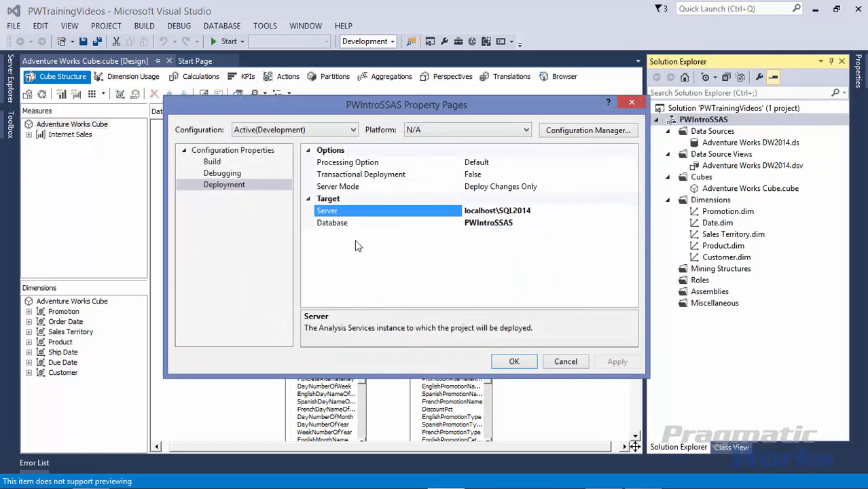
{"action": "left_click", "coordinate": [230, 187]}
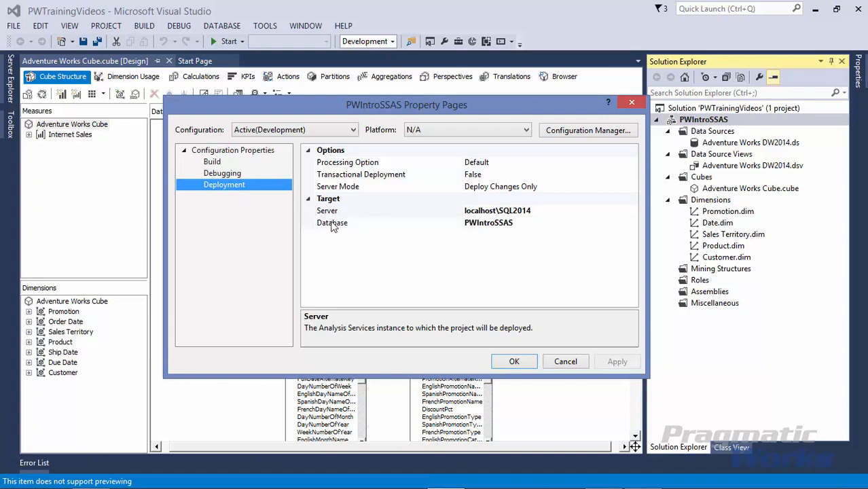
Check the target server and database in the PWIntroSSAS deployment settings, then accept the properties dialog
{"action": "left_click", "coordinate": [542, 215]}
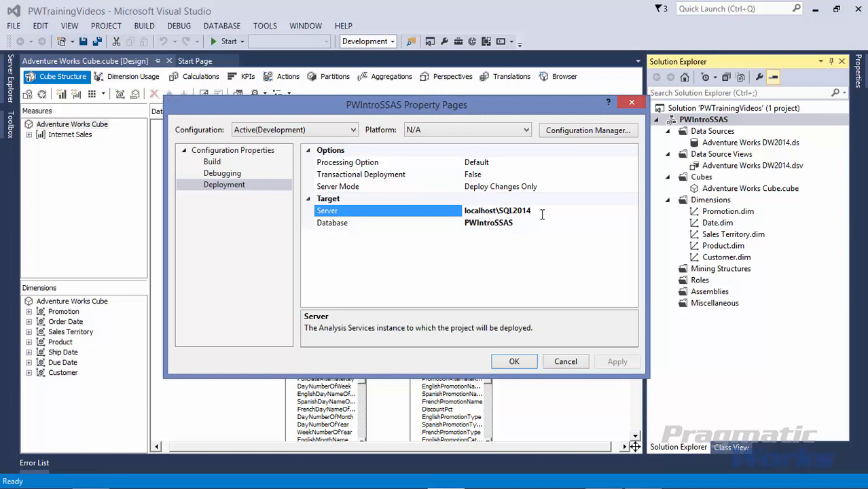
{"action": "left_click", "coordinate": [558, 227]}
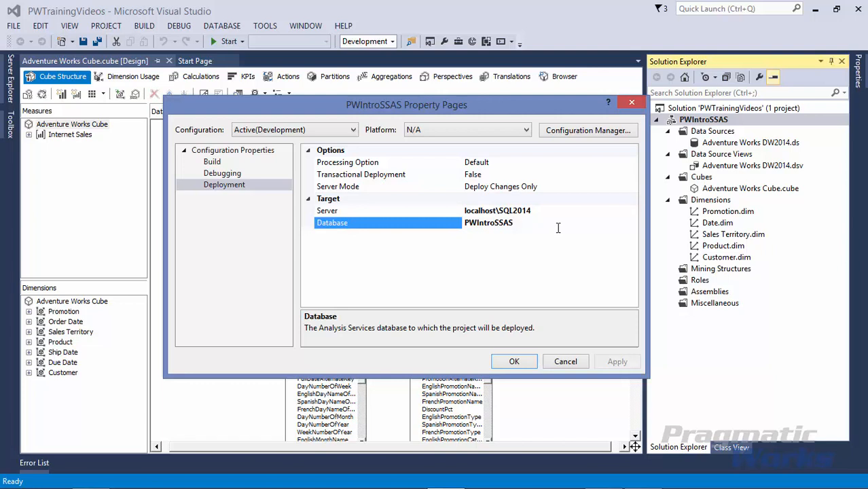
{"action": "left_click", "coordinate": [557, 213]}
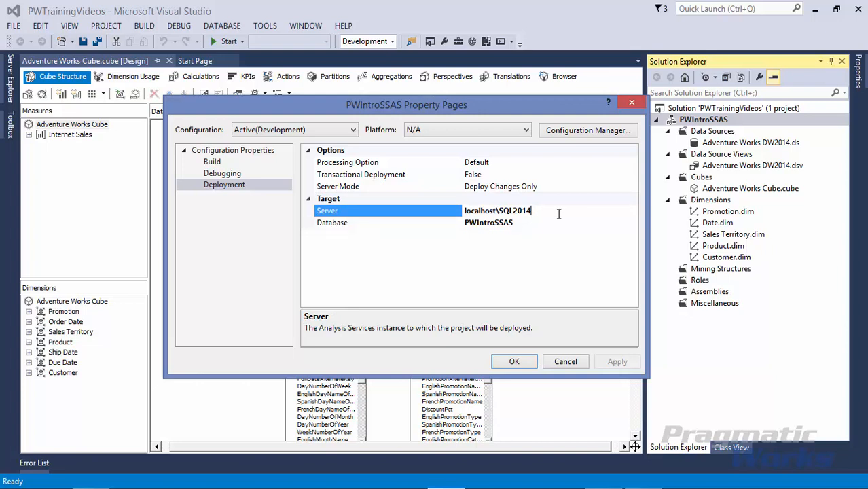
{"action": "left_click", "coordinate": [530, 222]}
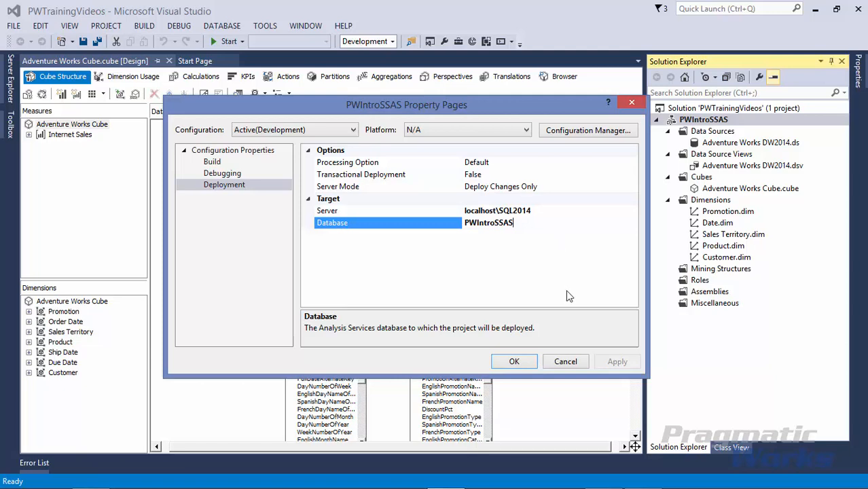
{"action": "left_click", "coordinate": [528, 364]}
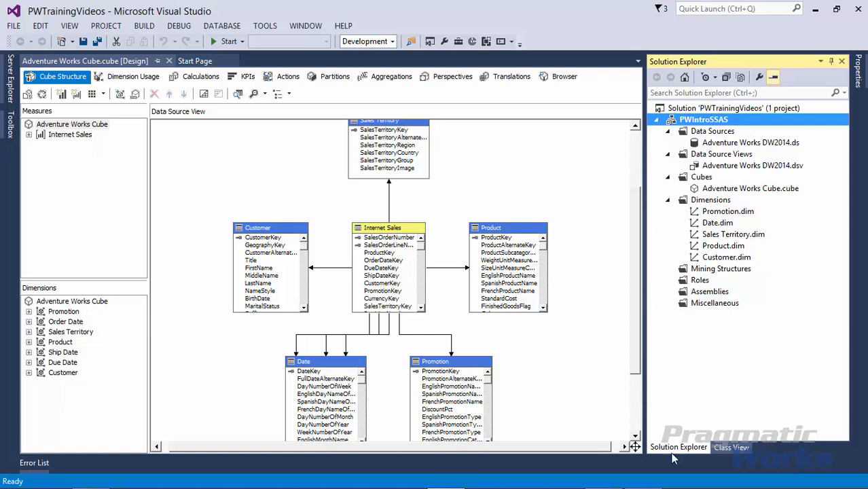
Deploy the PWIntroSSAS project to the Analysis Services server and dismiss the deployment progress view
{"action": "right_click", "coordinate": [682, 124]}
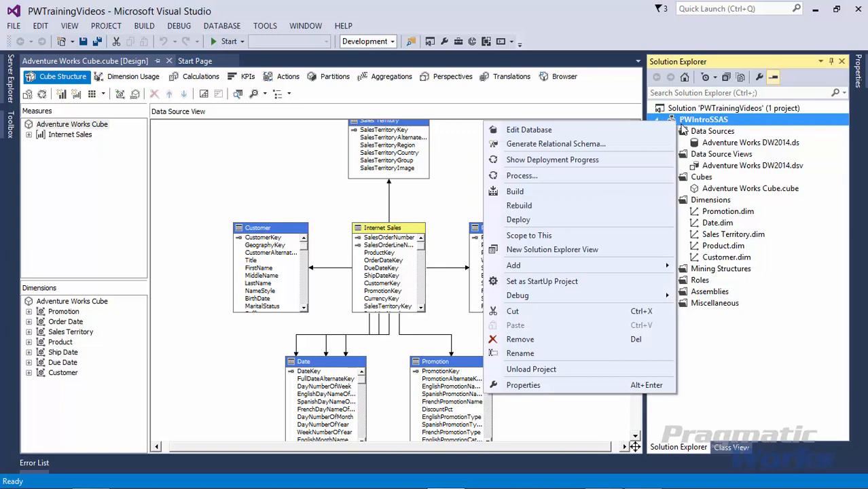
{"action": "left_click", "coordinate": [609, 222]}
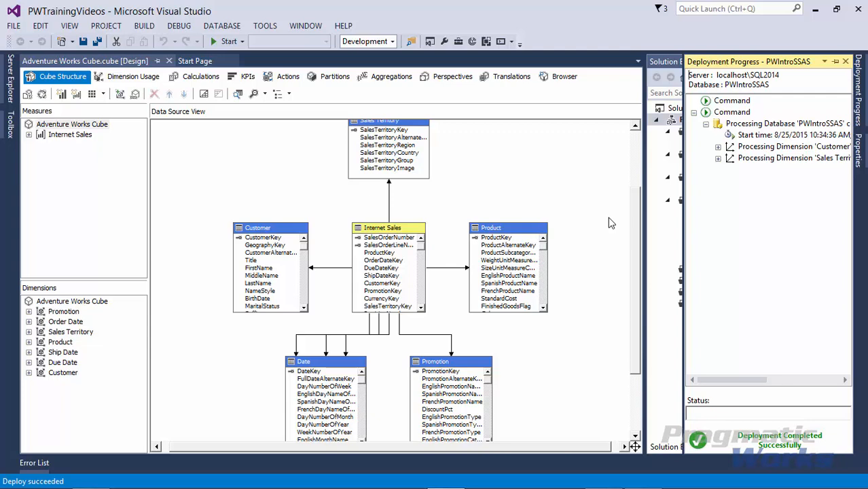
{"action": "left_click", "coordinate": [585, 155]}
Examine the impersonation settings of the Adventure Works DW2014 data source and close its designer without changes
{"action": "left_click", "coordinate": [710, 142]}
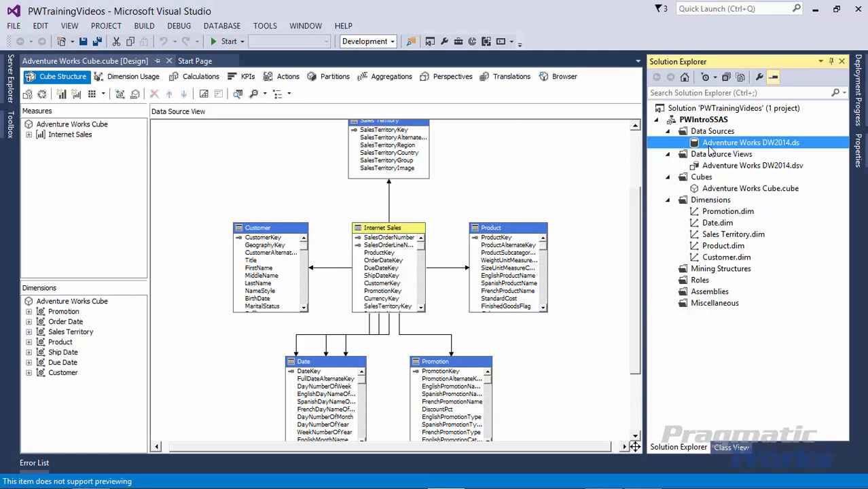
{"action": "double_click", "coordinate": [709, 143]}
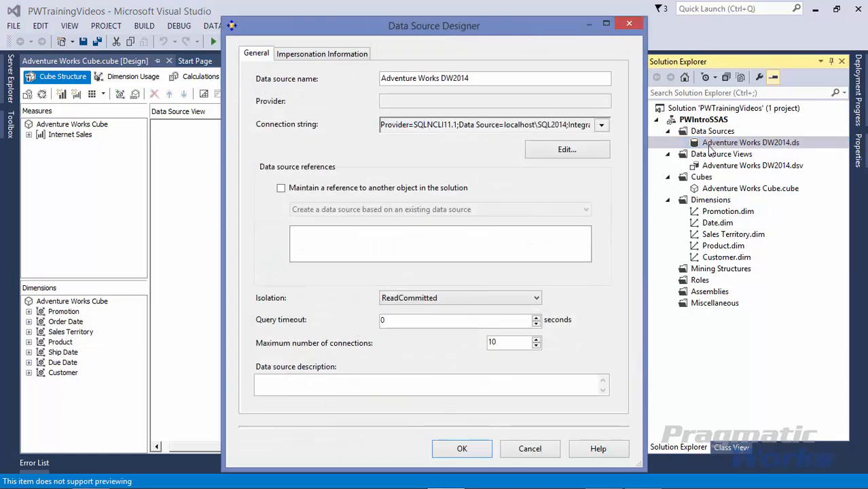
{"action": "left_click", "coordinate": [311, 54]}
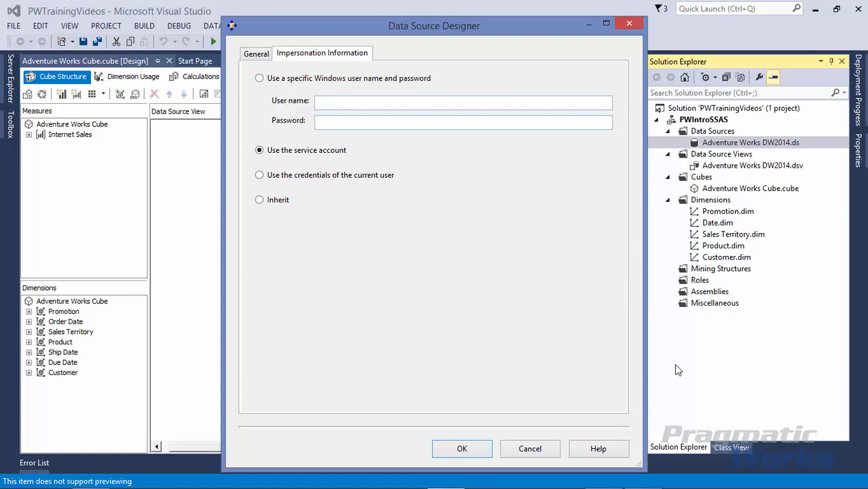
{"action": "left_click", "coordinate": [543, 453]}
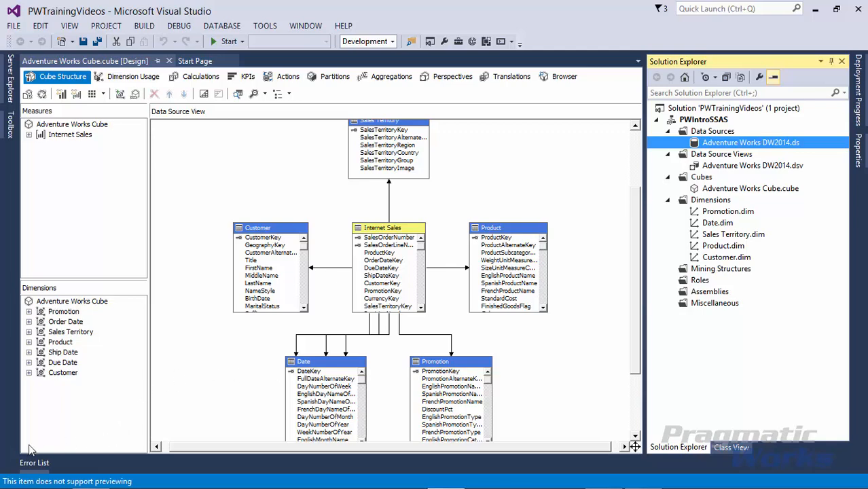
Search Windows for the SQL Server tools and launch SQL Server 2014 Configuration Manager
{"action": "left_click", "coordinate": [6, 484]}
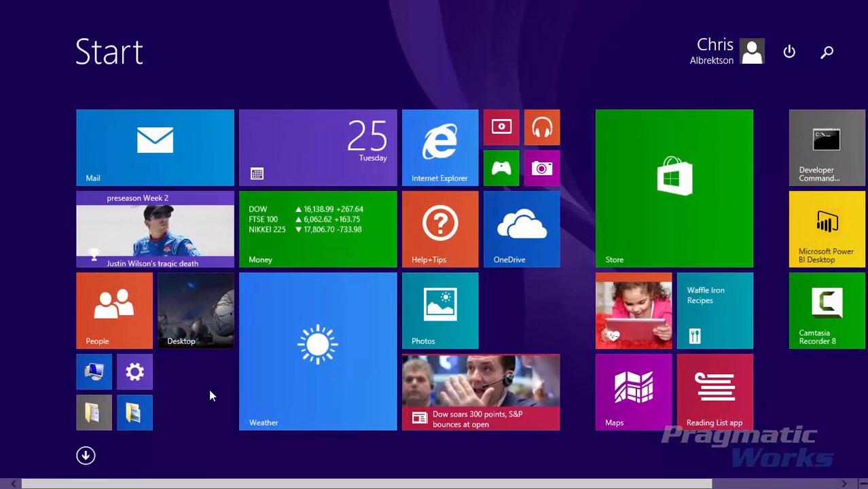
{"action": "type", "text": "sql server Management Studio"}
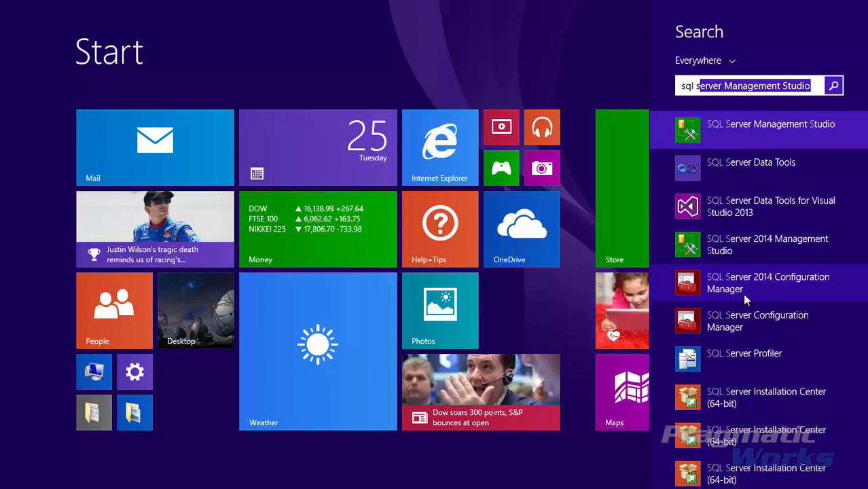
{"action": "left_click", "coordinate": [744, 295]}
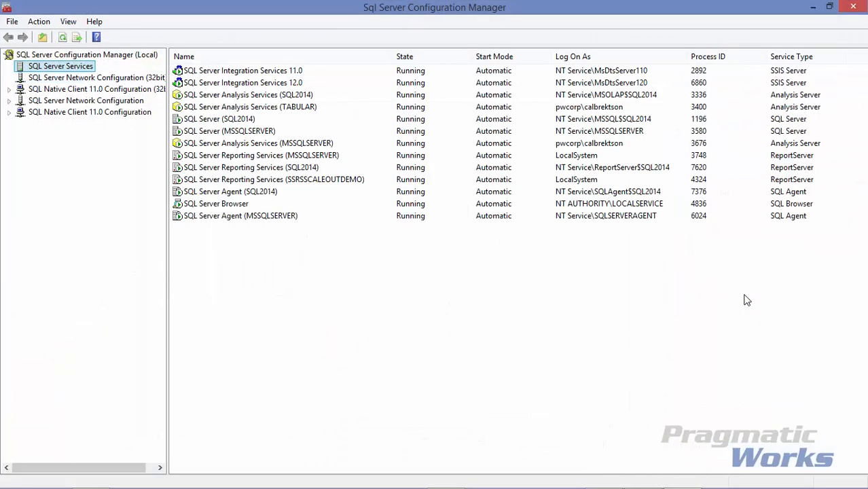
Examine the log-on account in the properties of the SQL Server Analysis Services (SQL2014) service, then cancel
{"action": "left_click", "coordinate": [270, 97]}
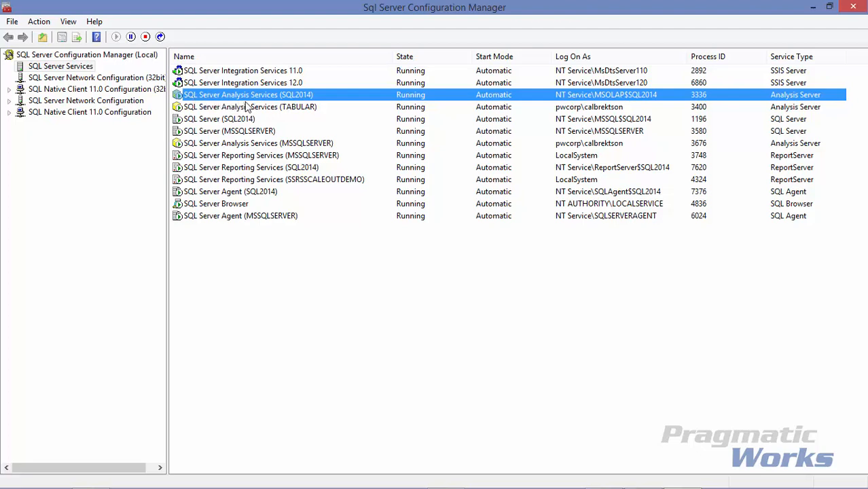
{"action": "right_click", "coordinate": [654, 102]}
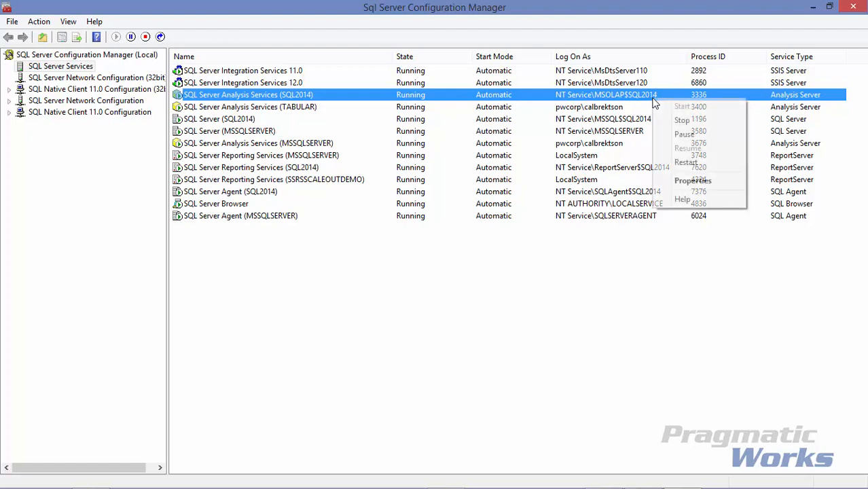
{"action": "left_click", "coordinate": [702, 182]}
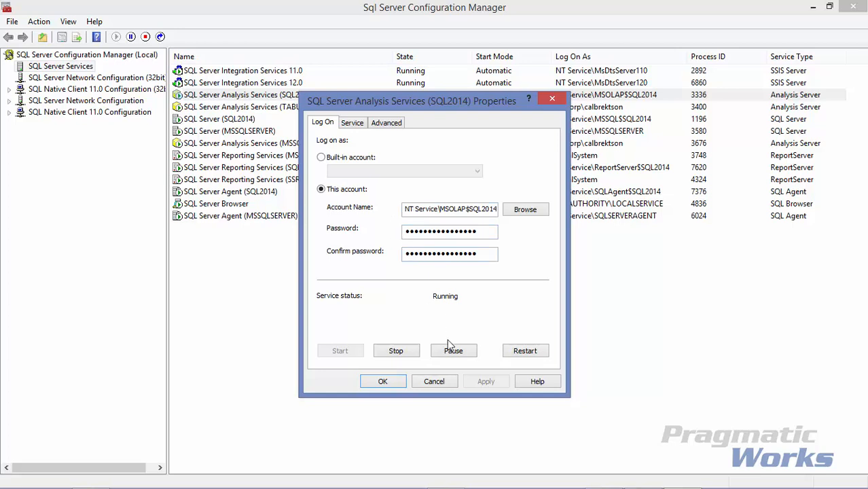
{"action": "left_click", "coordinate": [449, 381]}
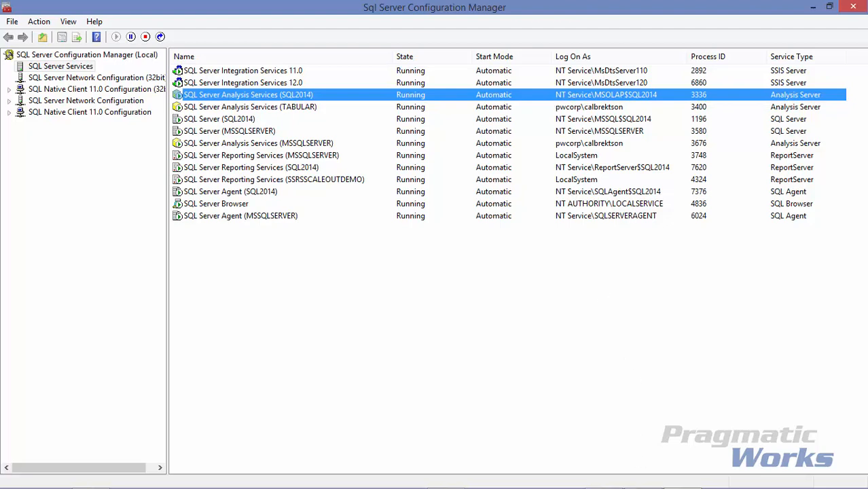
Switch to SQL Server Management Studio and connect to the Database Engine on localhost\SQL2014
{"action": "mouse_move", "coordinate": [523, 487]}
{"action": "left_click", "coordinate": [484, 477]}
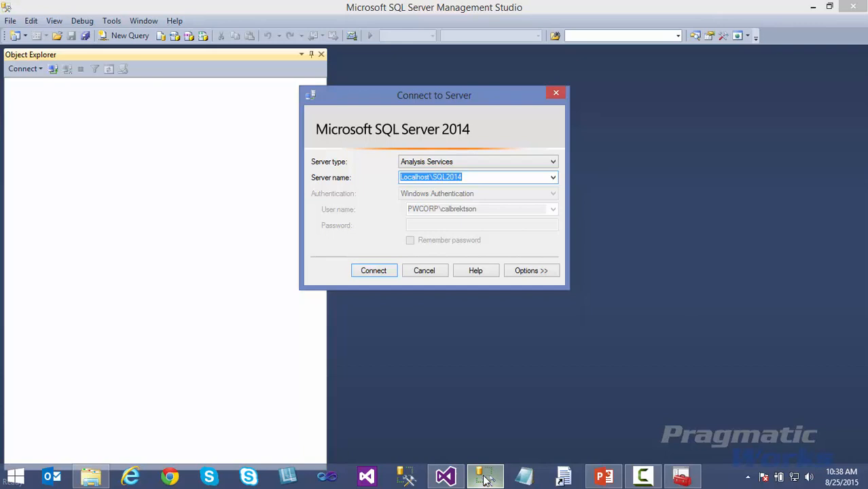
{"action": "left_click", "coordinate": [430, 163]}
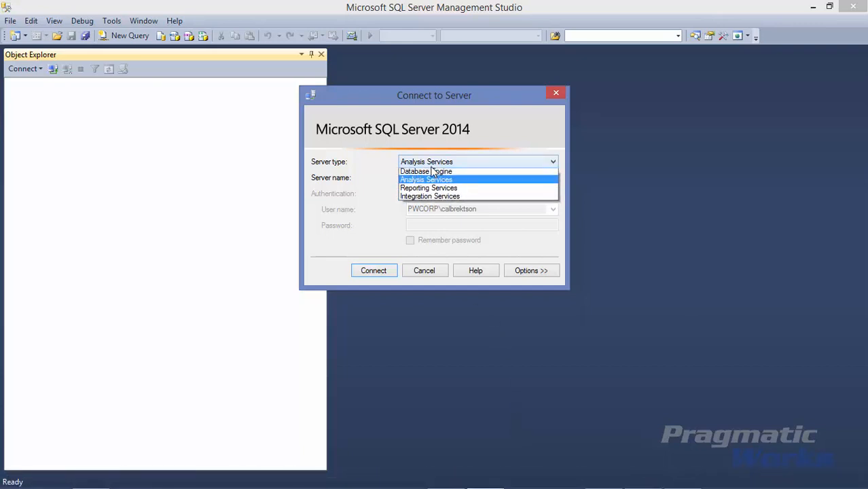
{"action": "left_click", "coordinate": [433, 173]}
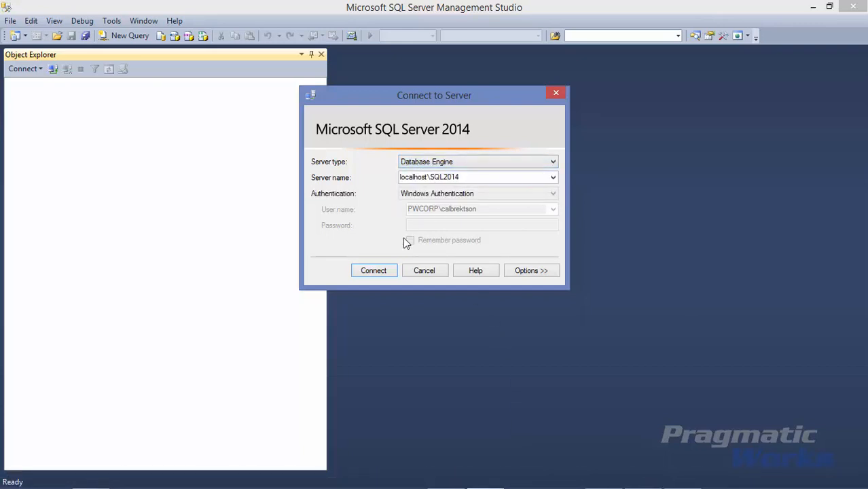
{"action": "left_click", "coordinate": [374, 271]}
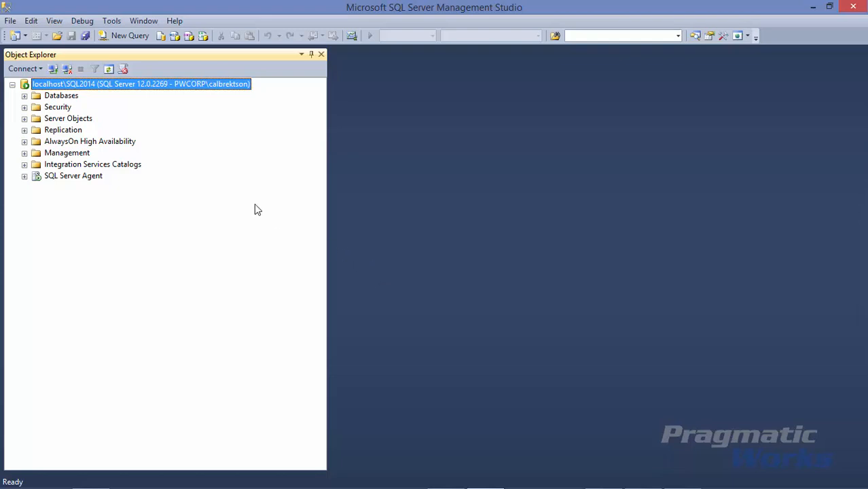
Open the properties of the NT SERVICE\MSOLAP$SQL2014 login among the server's security logins
{"action": "left_click", "coordinate": [25, 108]}
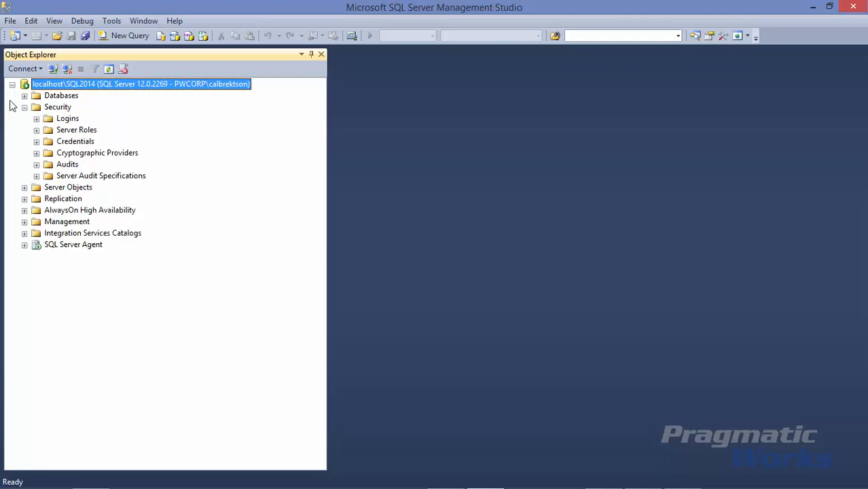
{"action": "left_click", "coordinate": [37, 119]}
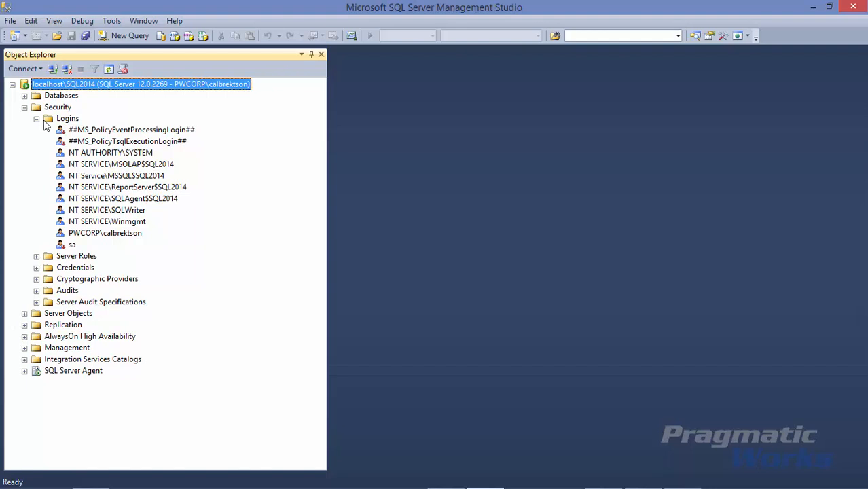
{"action": "left_click", "coordinate": [143, 169]}
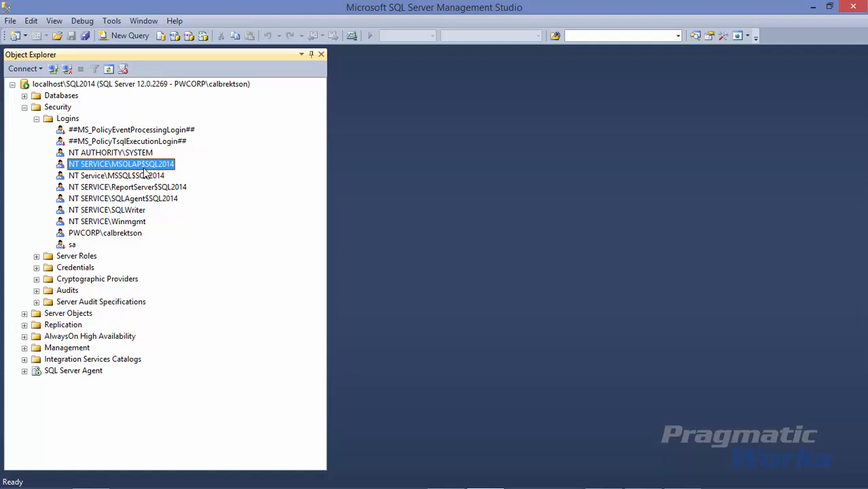
{"action": "double_click", "coordinate": [143, 170]}
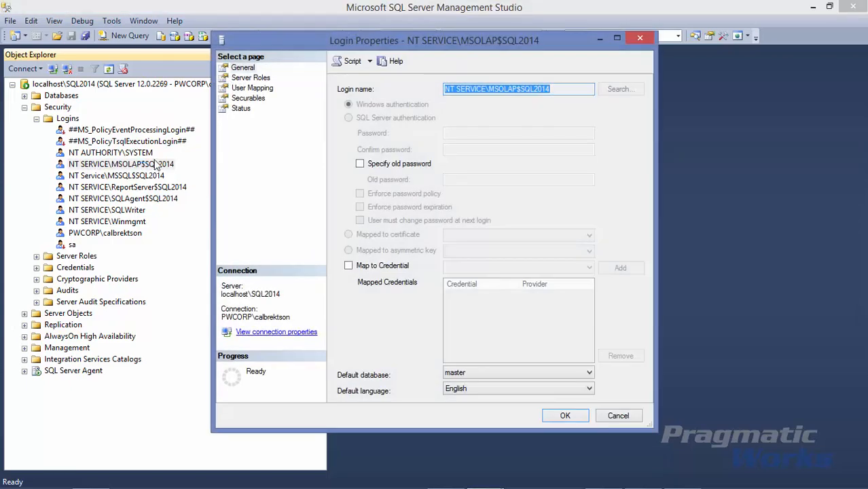
Review the login's user mapping and database roles for AdventureWorksDW2014, widening the Database column, and close without changes
{"action": "left_click", "coordinate": [239, 90]}
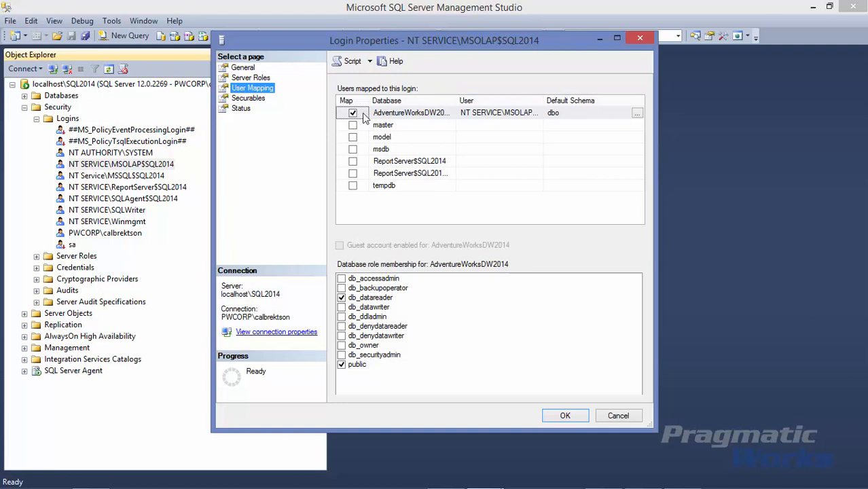
{"action": "left_click", "coordinate": [455, 111]}
{"action": "left_click_drag", "start_coordinate": [462, 100], "coordinate": [481, 103]}
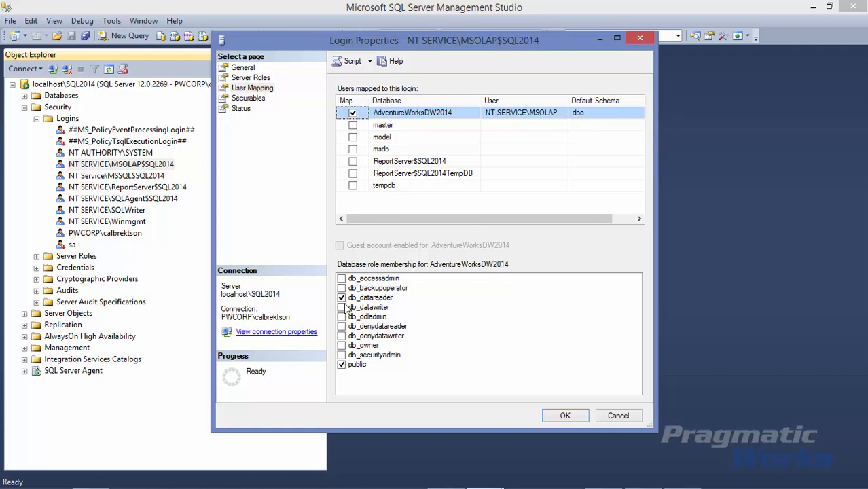
{"action": "left_click", "coordinate": [616, 416]}
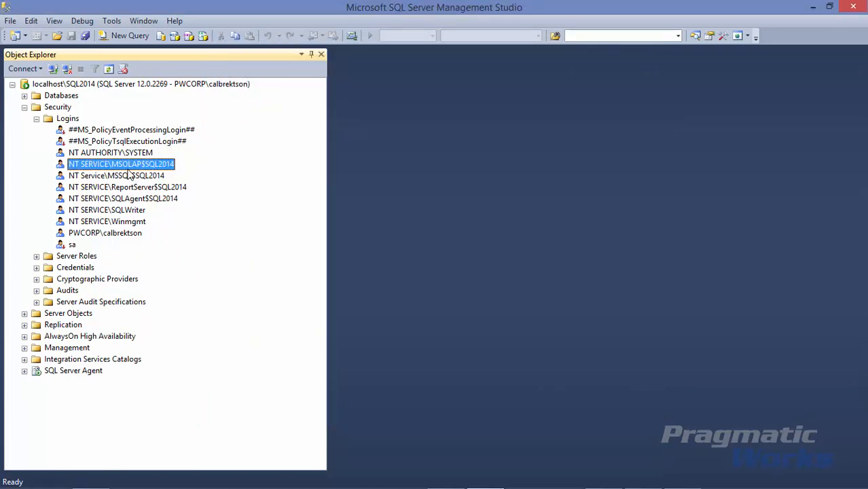
Start a new login, map it to AdventureWorksDW2014 with the db_datareader role, and cancel without creating it
{"action": "right_click", "coordinate": [75, 121]}
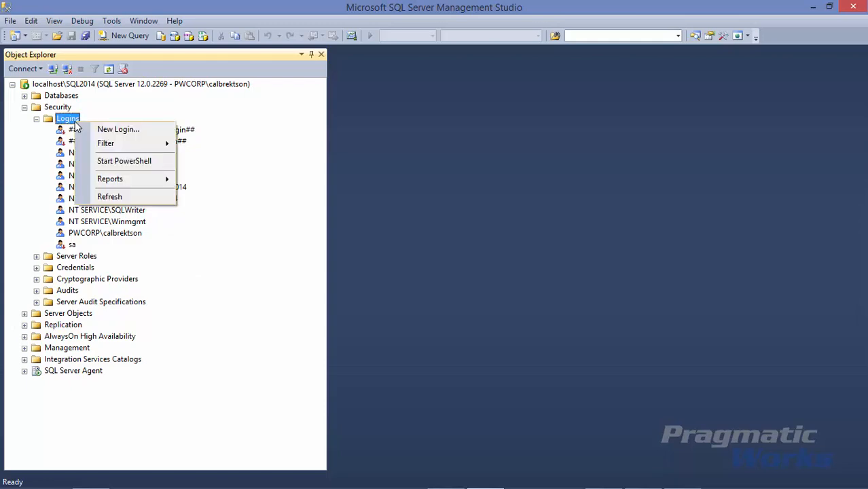
{"action": "left_click", "coordinate": [95, 129]}
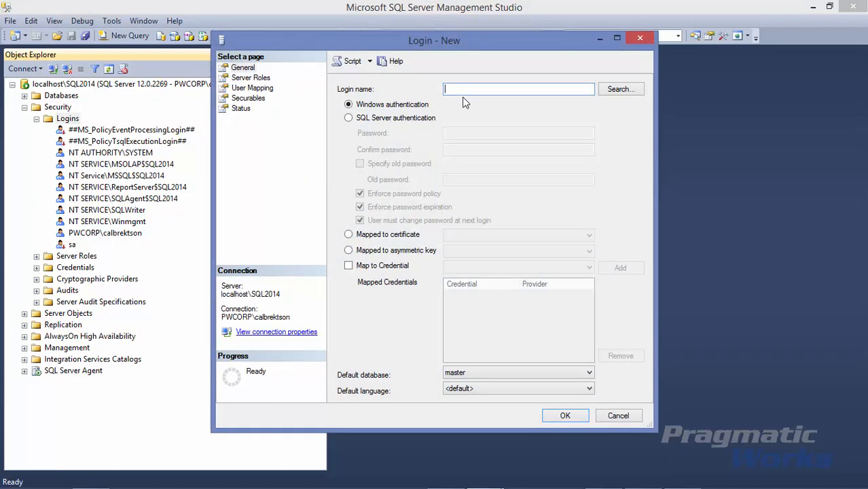
{"action": "left_click", "coordinate": [253, 89]}
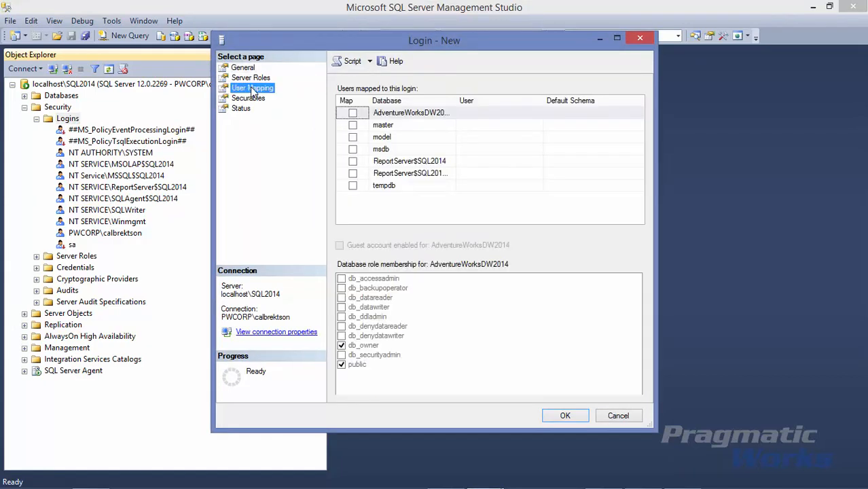
{"action": "left_click", "coordinate": [352, 116]}
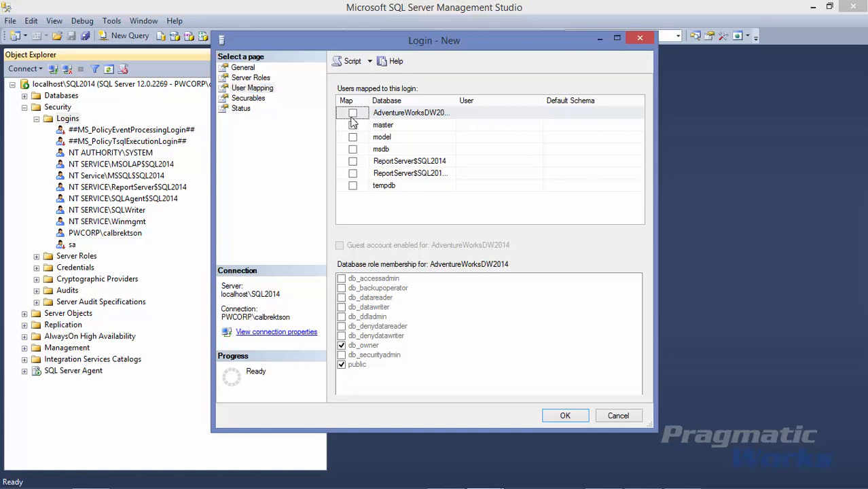
{"action": "left_click", "coordinate": [351, 115]}
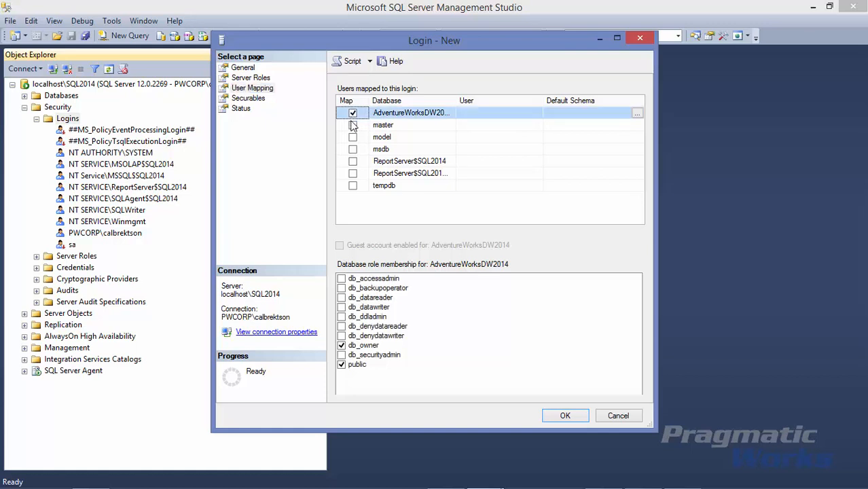
{"action": "left_click", "coordinate": [341, 298]}
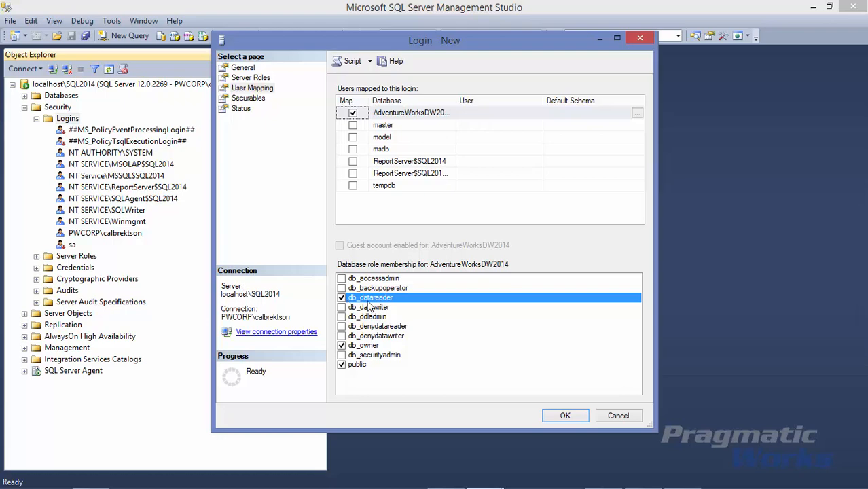
{"action": "left_click", "coordinate": [618, 416]}
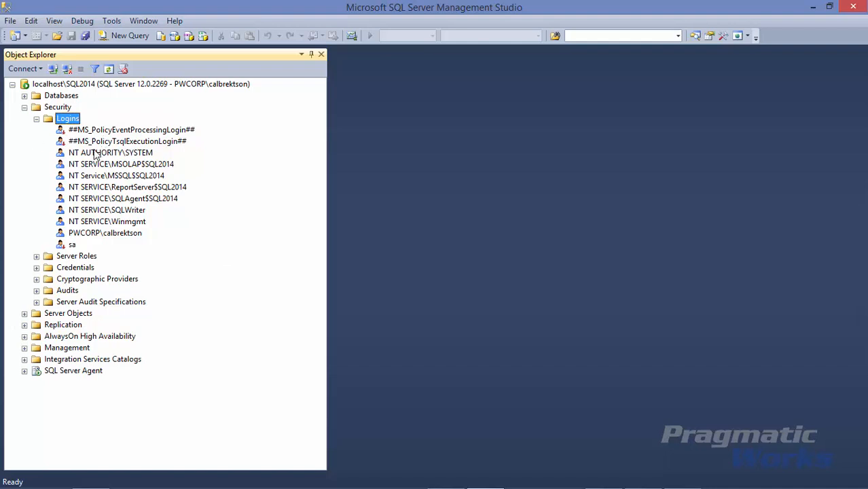
Collapse the server's Security folder, switch to Visual Studio and deploy the PWIntroSSAS project
{"action": "left_click", "coordinate": [24, 108]}
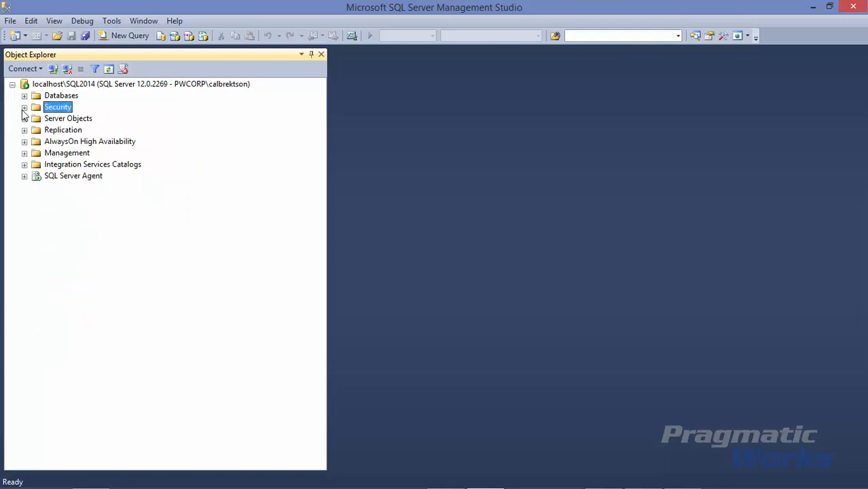
{"action": "mouse_move", "coordinate": [455, 488]}
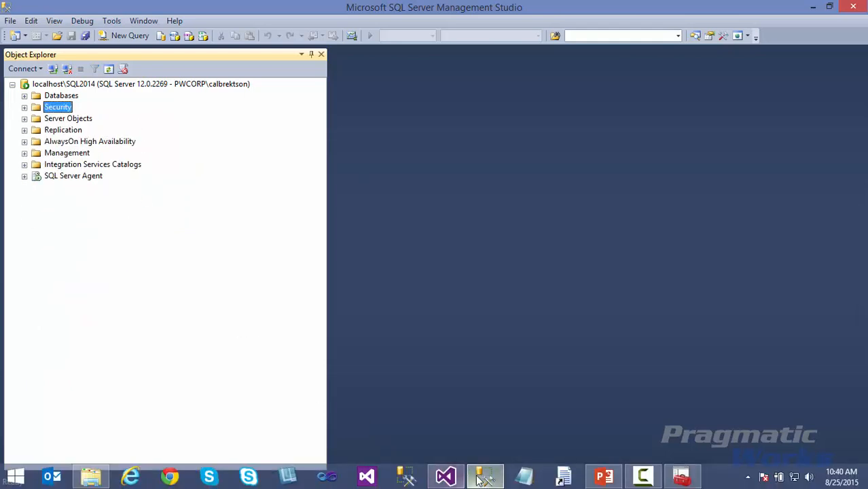
{"action": "left_click", "coordinate": [446, 476]}
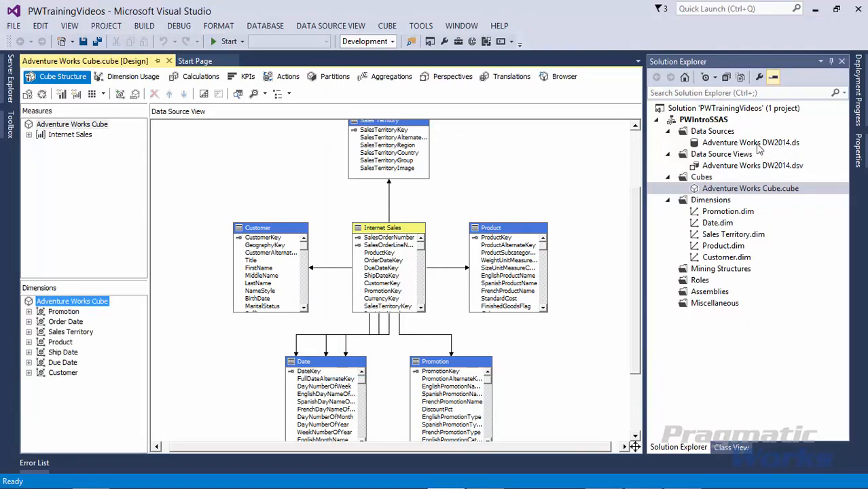
{"action": "left_click", "coordinate": [713, 122]}
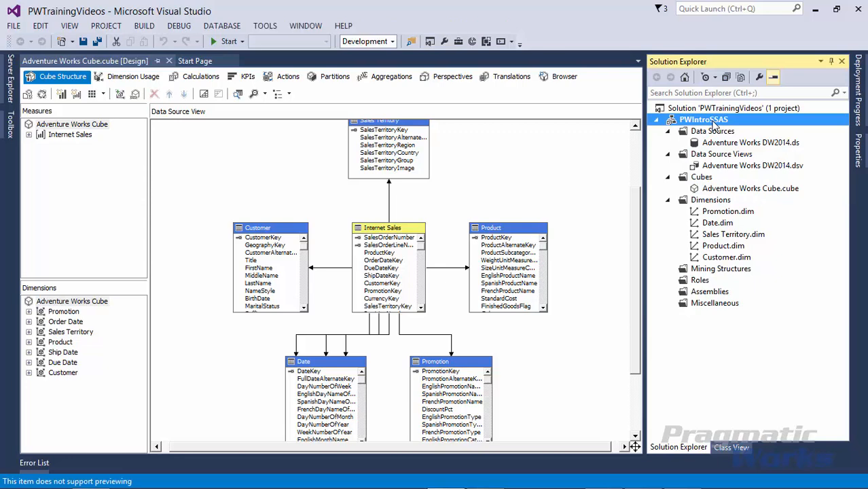
{"action": "right_click", "coordinate": [713, 122]}
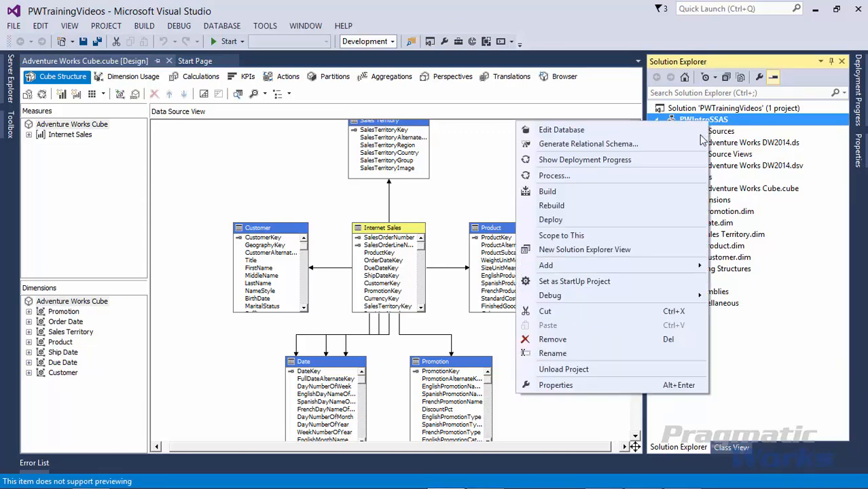
{"action": "left_click", "coordinate": [551, 219]}
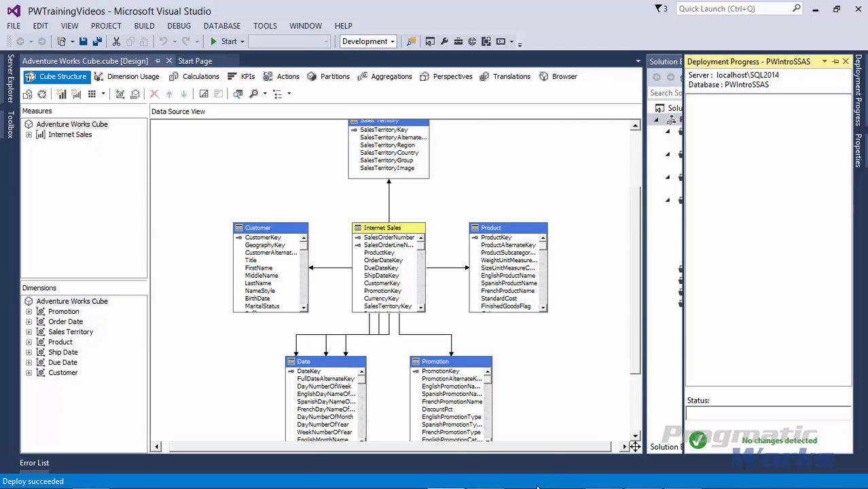
Switch to SQL Server Management Studio, collapse the database engine server and connect to Analysis Services on Localhost\SQL2014
{"action": "left_click", "coordinate": [480, 478]}
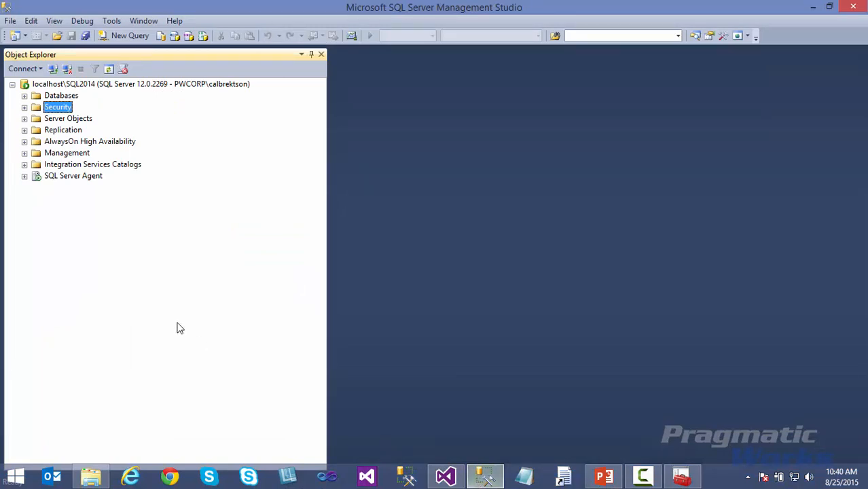
{"action": "left_click", "coordinate": [13, 84]}
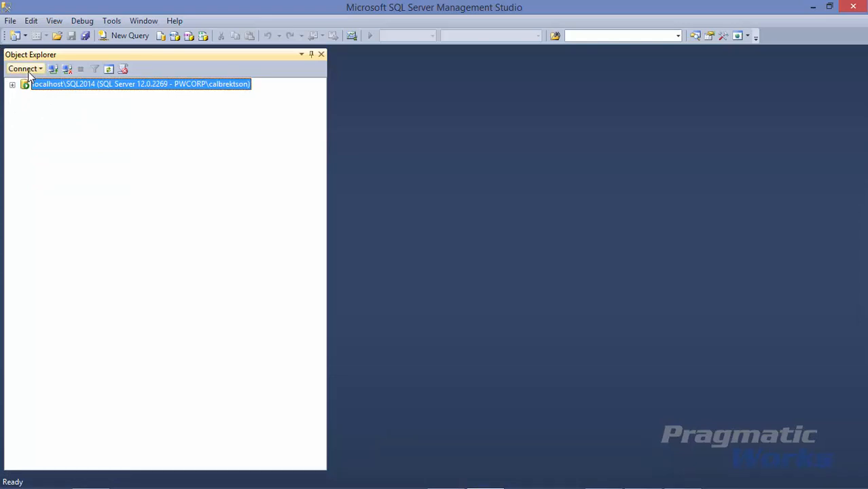
{"action": "left_click", "coordinate": [28, 70]}
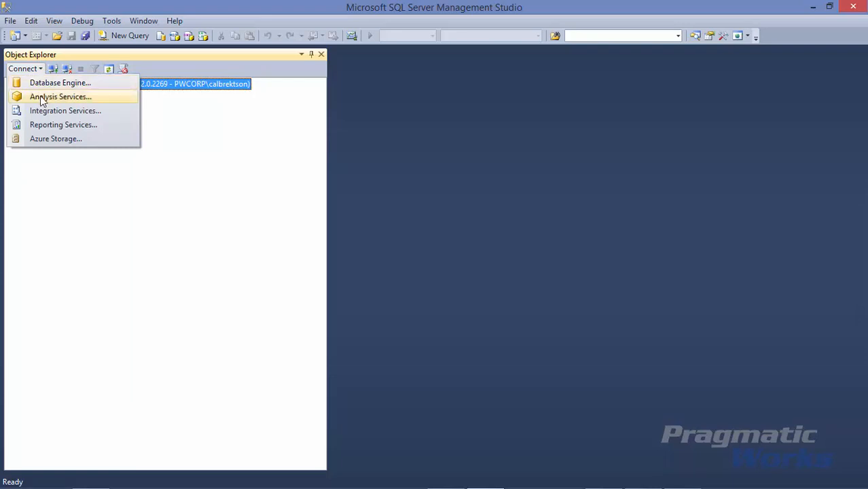
{"action": "left_click", "coordinate": [96, 102]}
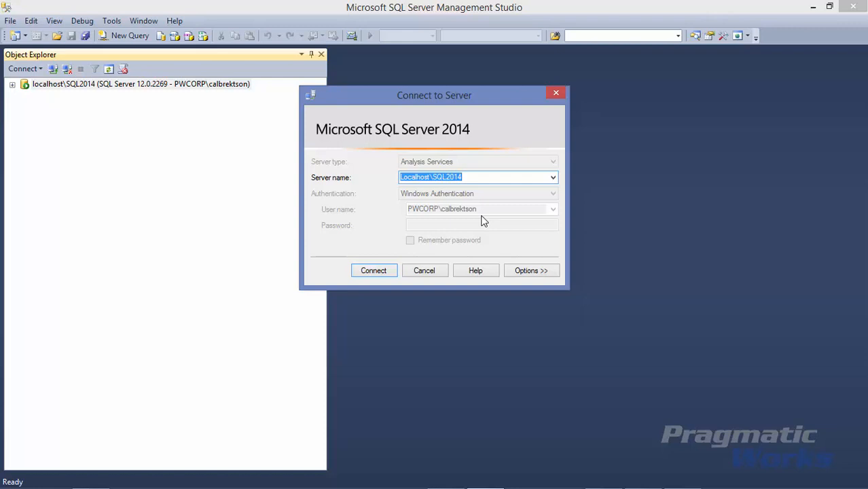
{"action": "left_click", "coordinate": [393, 272]}
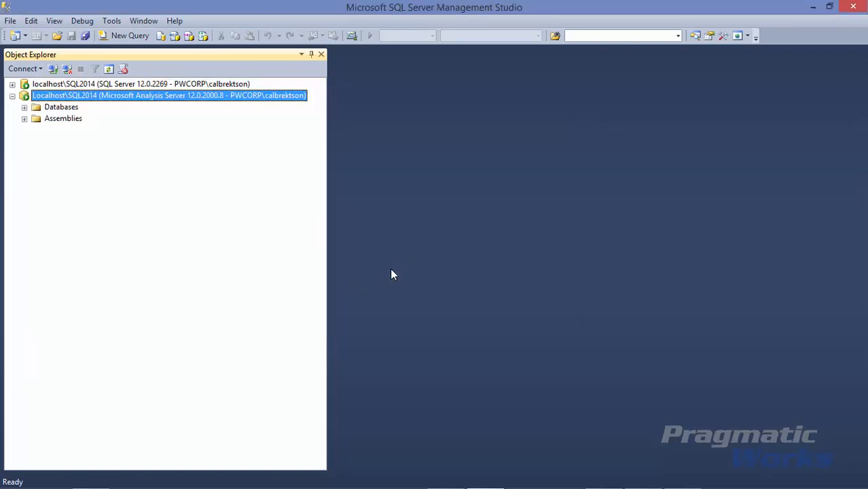
Examine the deployed PWIntroSSAS database by expanding its data sources, data source views, cubes and dimensions
{"action": "left_click", "coordinate": [25, 108]}
{"action": "left_click", "coordinate": [62, 131]}
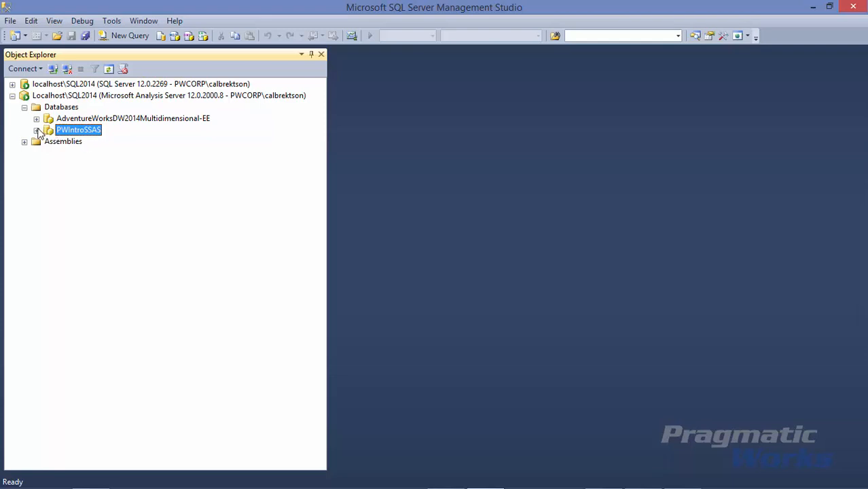
{"action": "left_click", "coordinate": [37, 130]}
{"action": "left_click", "coordinate": [48, 141]}
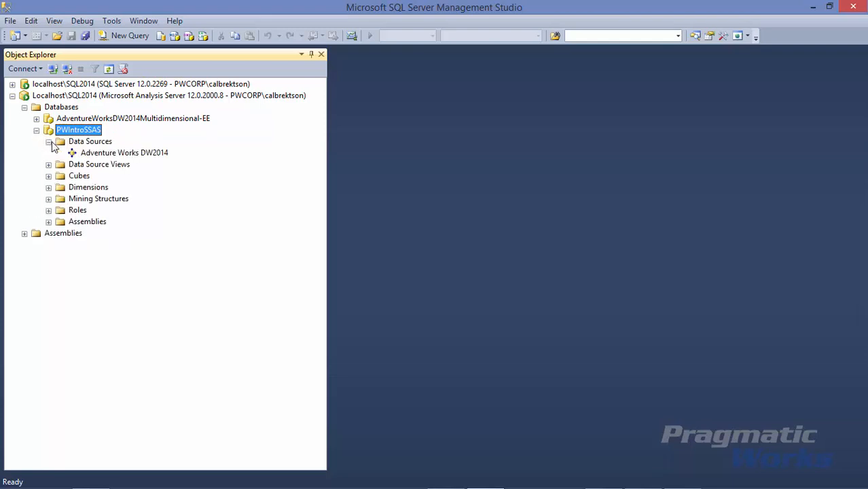
{"action": "left_click", "coordinate": [48, 164]}
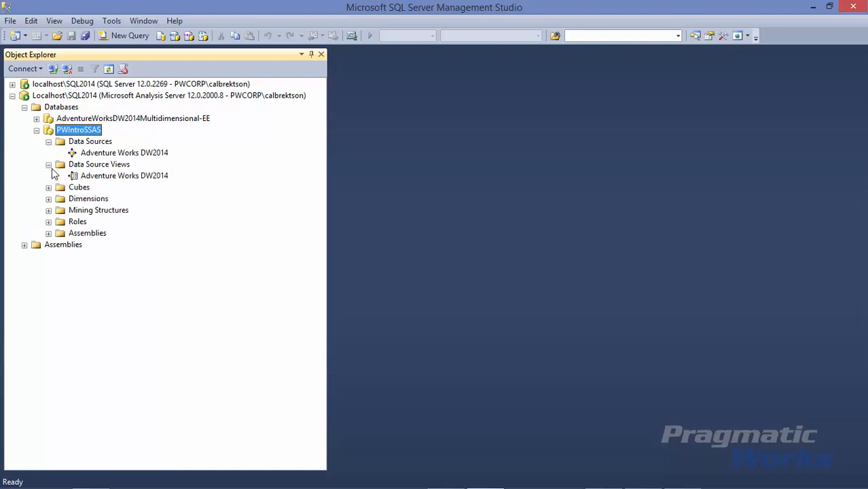
{"action": "left_click", "coordinate": [49, 188]}
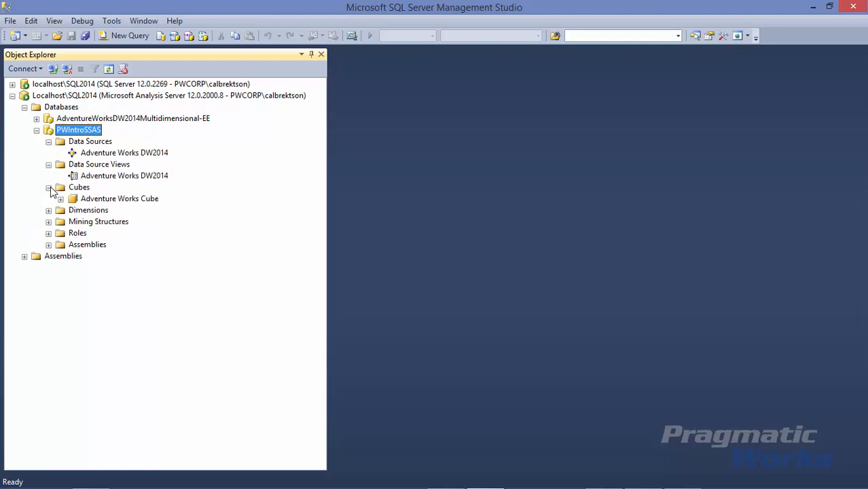
{"action": "left_click", "coordinate": [48, 210]}
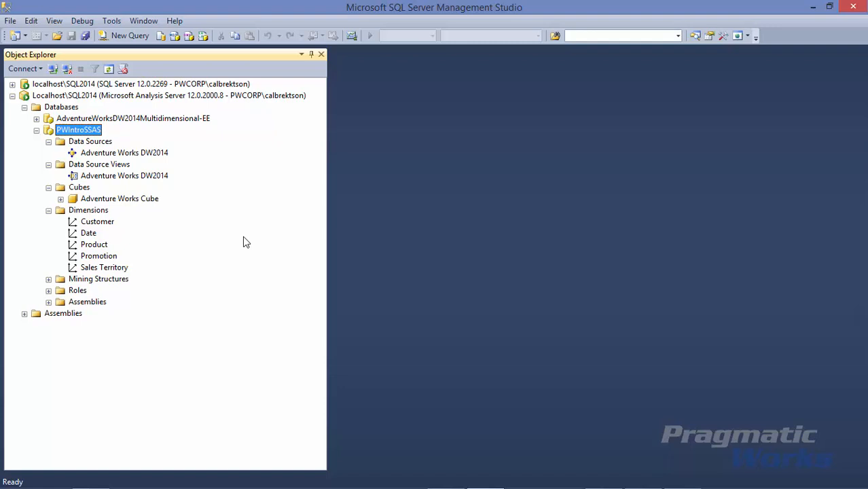
Open the Adventure Works Cube for browsing and narrow Object Explorer to give the cube browser more room
{"action": "left_click", "coordinate": [146, 202]}
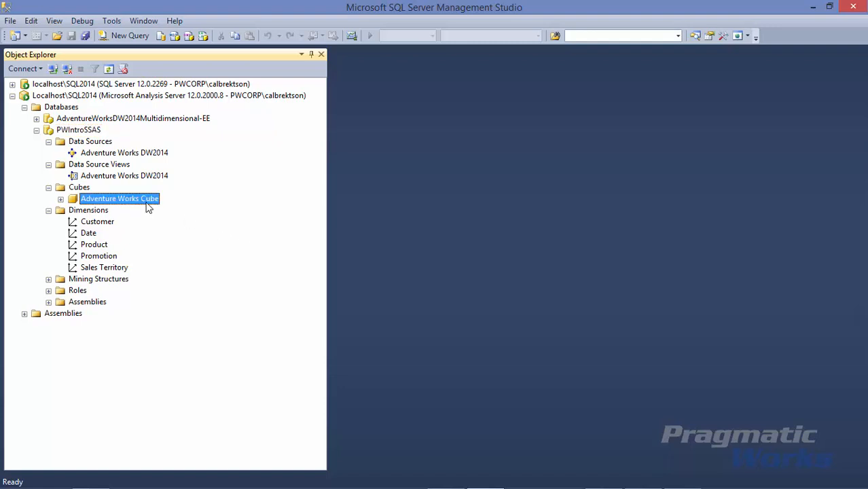
{"action": "right_click", "coordinate": [145, 203]}
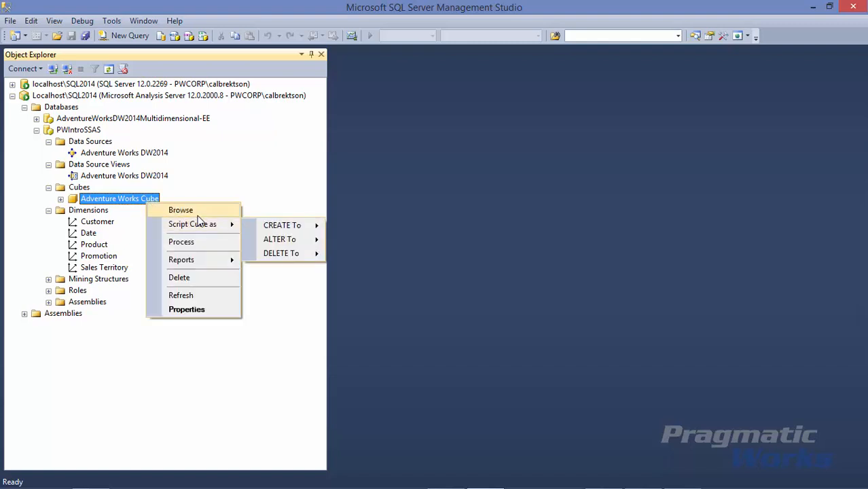
{"action": "left_click", "coordinate": [197, 215]}
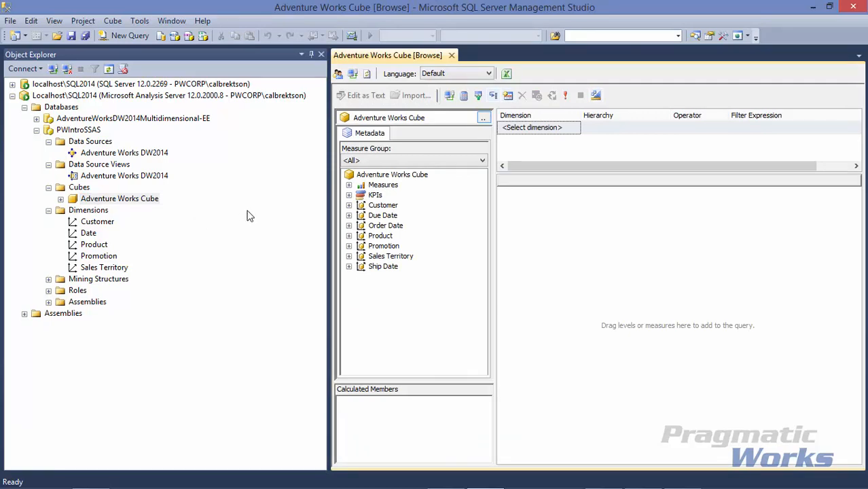
{"action": "left_click_drag", "start_coordinate": [311, 147], "coordinate": [169, 147]}
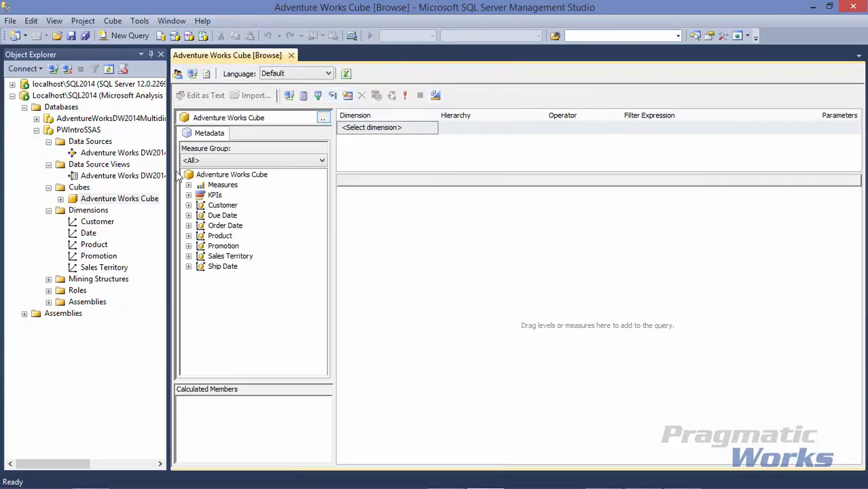
Review the measures in the cube's Internet Sales measure group, then collapse Measures
{"action": "left_click", "coordinate": [213, 187]}
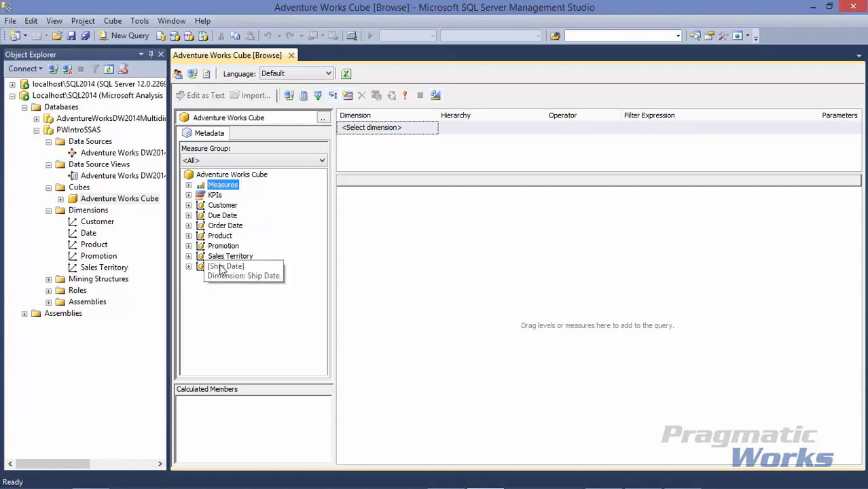
{"action": "left_click", "coordinate": [188, 185]}
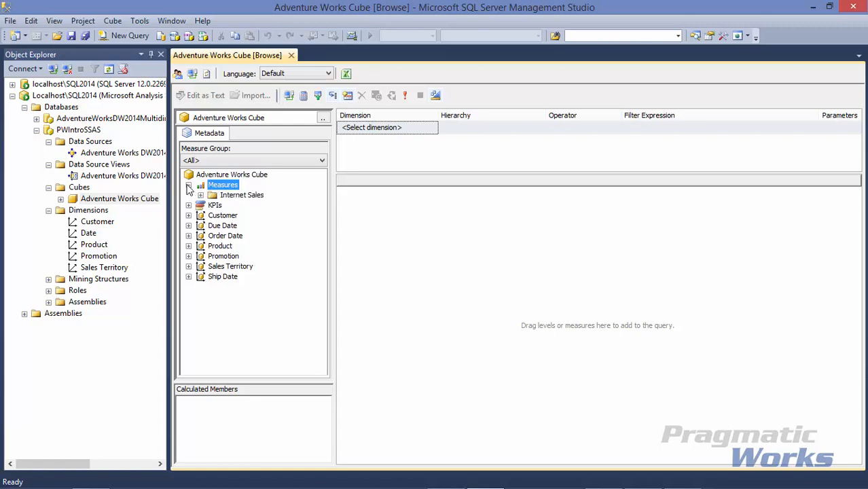
{"action": "left_click", "coordinate": [201, 194]}
{"action": "left_click", "coordinate": [225, 196]}
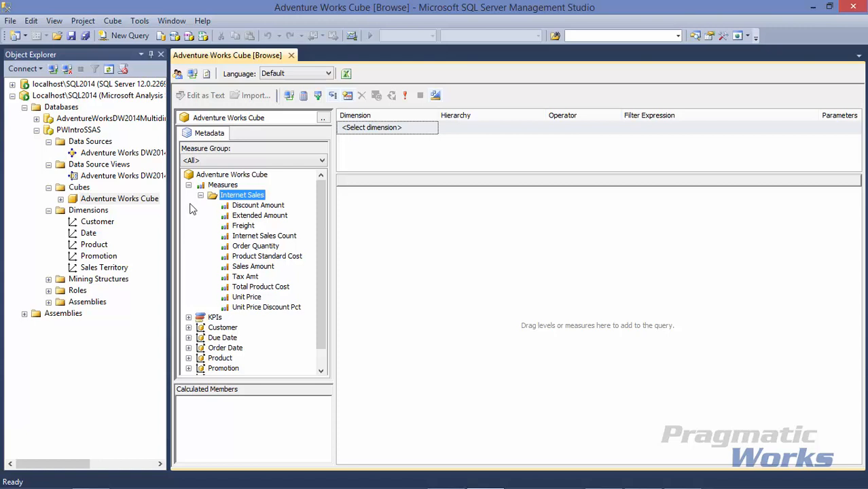
{"action": "left_click", "coordinate": [188, 184]}
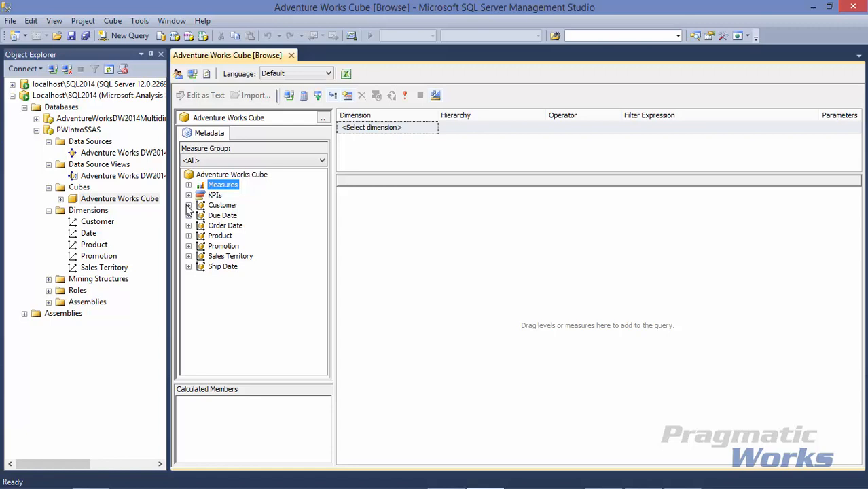
Expand the Customer, Due Date, Order Date, Product, Promotion, Sales Territory and Ship Date dimensions to review their attributes
{"action": "left_click", "coordinate": [188, 206]}
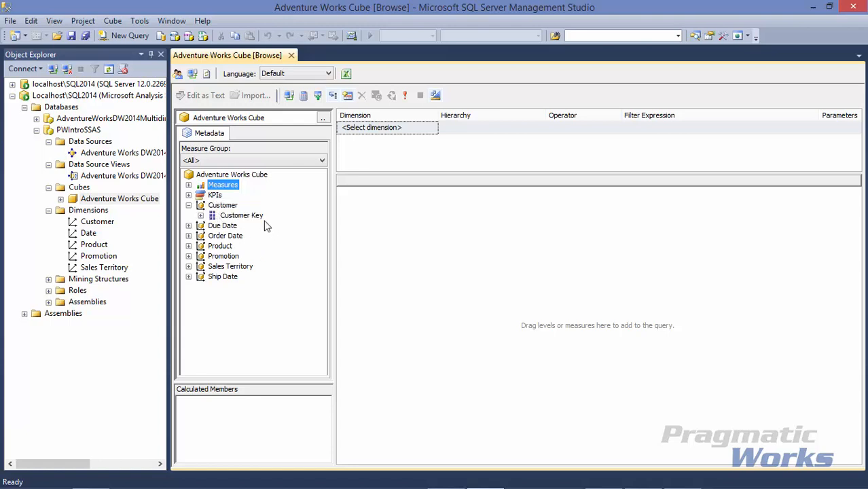
{"action": "left_click", "coordinate": [189, 226]}
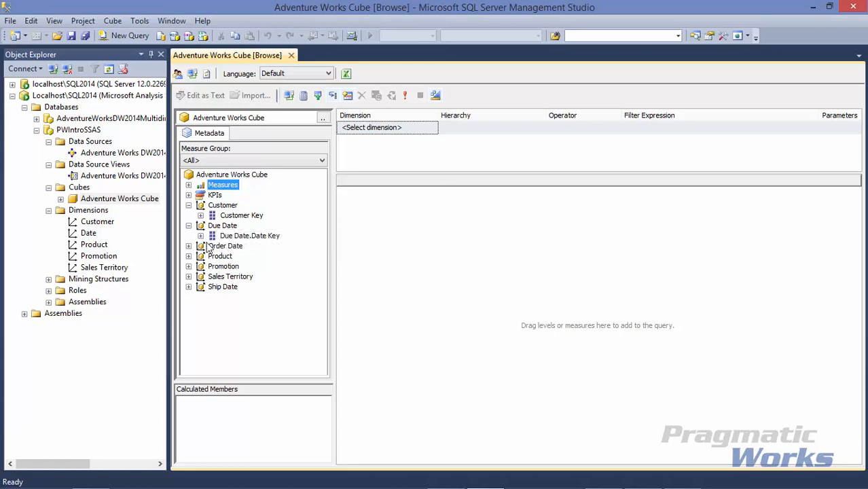
{"action": "left_click", "coordinate": [189, 246]}
{"action": "left_click", "coordinate": [189, 266]}
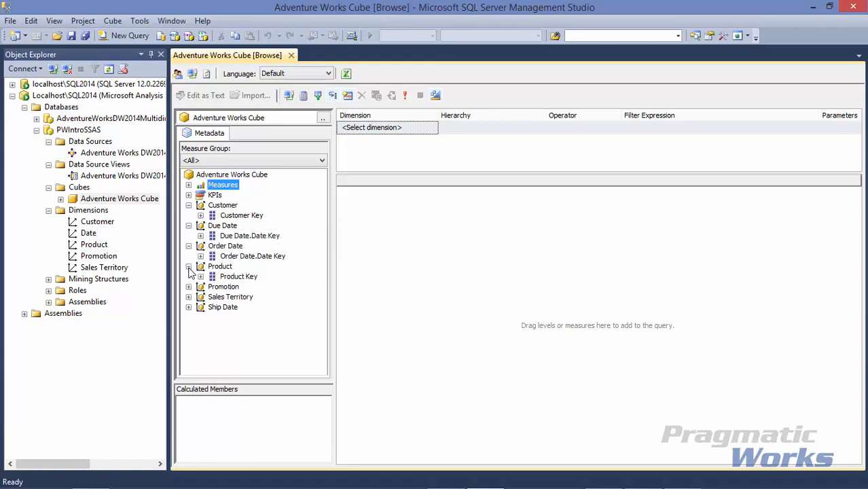
{"action": "left_click", "coordinate": [189, 287]}
{"action": "left_click", "coordinate": [188, 307]}
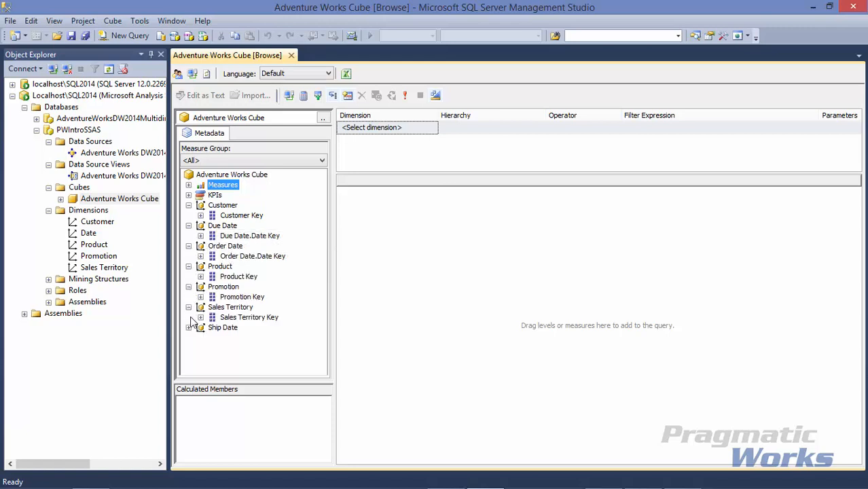
{"action": "left_click", "coordinate": [189, 327]}
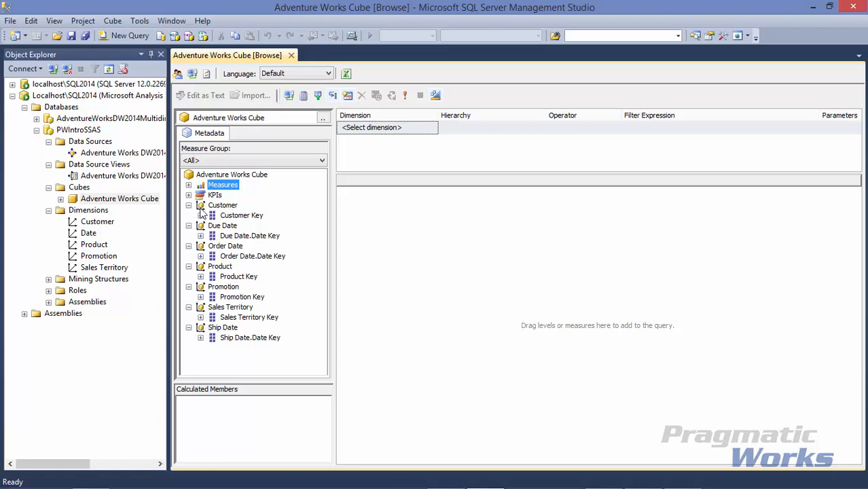
Add the Sales Amount and Internet Sales Count measures to the cube query and widen the Sales Amount column to fit
{"action": "left_click", "coordinate": [189, 185]}
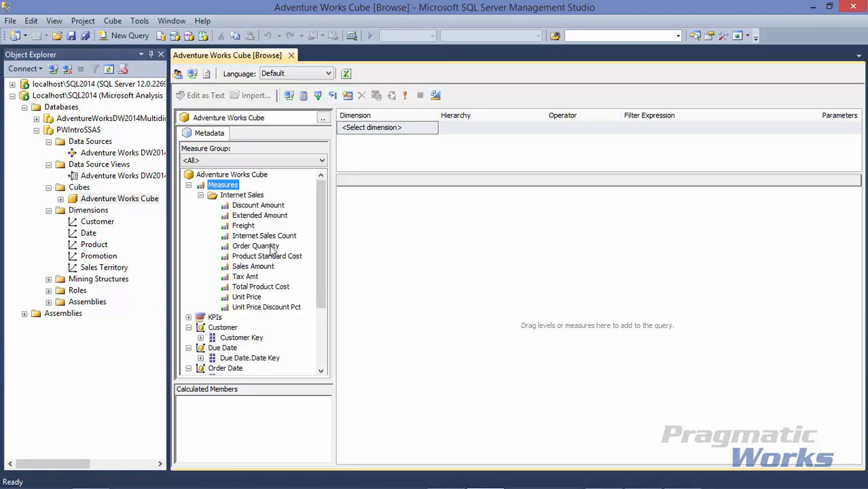
{"action": "left_click", "coordinate": [266, 267]}
{"action": "left_click_drag", "start_coordinate": [266, 268], "coordinate": [405, 275]}
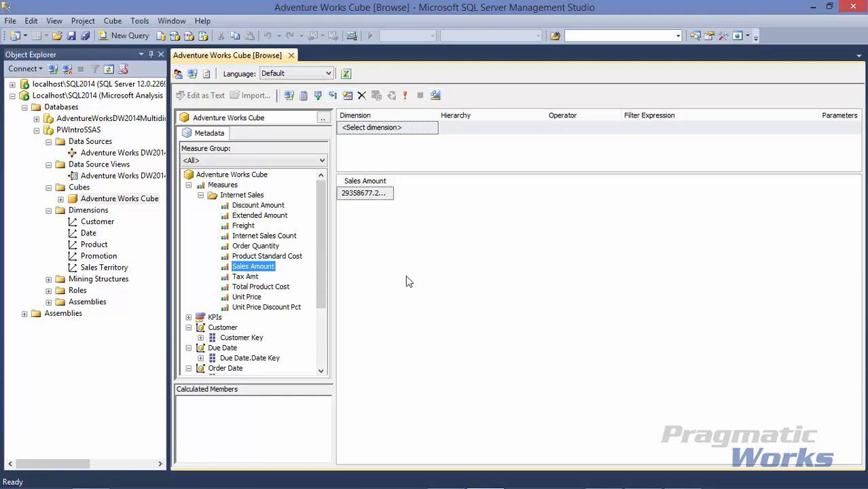
{"action": "left_click", "coordinate": [285, 236]}
{"action": "left_click_drag", "start_coordinate": [267, 239], "coordinate": [393, 260]}
{"action": "double_click", "coordinate": [393, 181]}
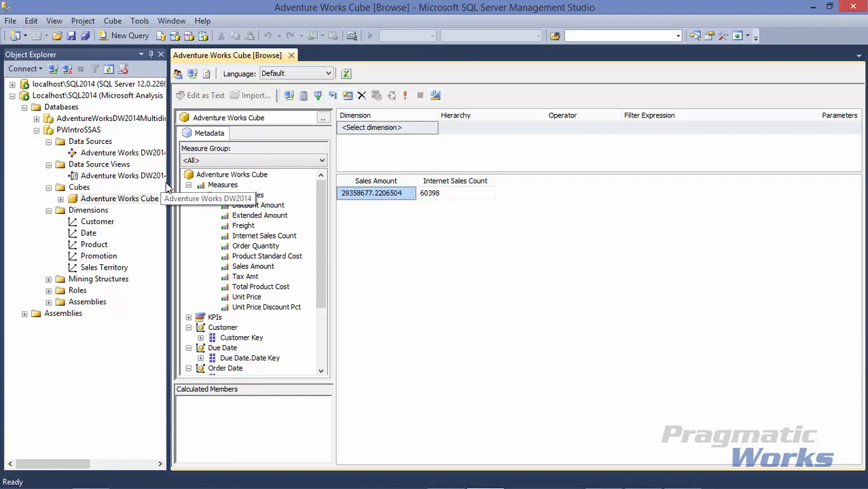
Break down the query by Sales Territory Key and widen the Sales Amount column to show full values
{"action": "left_click", "coordinate": [189, 186]}
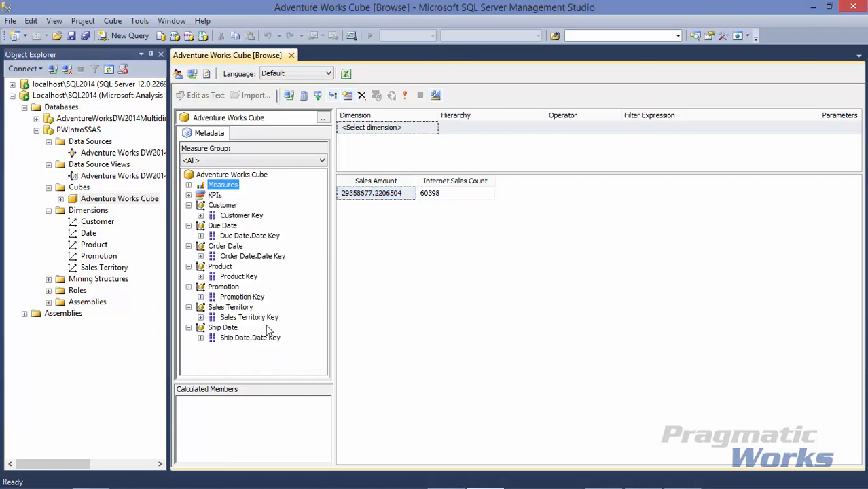
{"action": "left_click", "coordinate": [257, 318]}
{"action": "left_click_drag", "start_coordinate": [256, 322], "coordinate": [376, 311]}
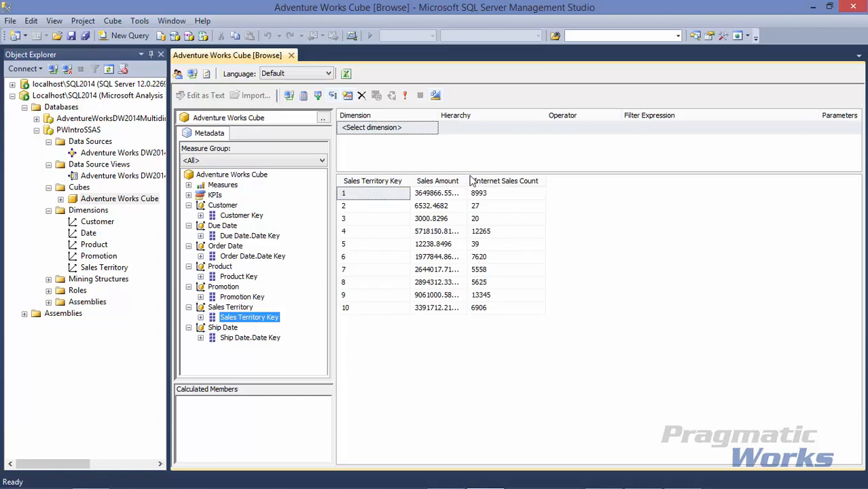
{"action": "left_click_drag", "start_coordinate": [471, 181], "coordinate": [508, 180]}
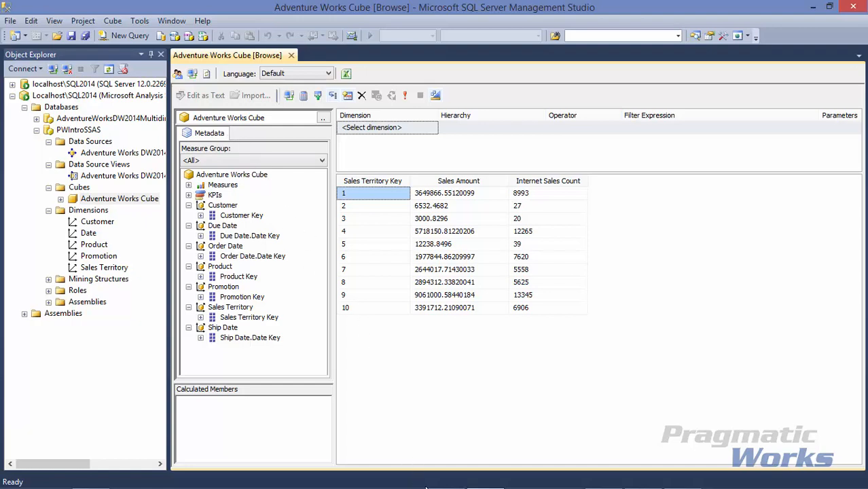
Switch to Visual Studio and open the Adventure Works Cube in the cube designer's Browser view
{"action": "mouse_move", "coordinate": [422, 487]}
{"action": "left_click", "coordinate": [445, 479]}
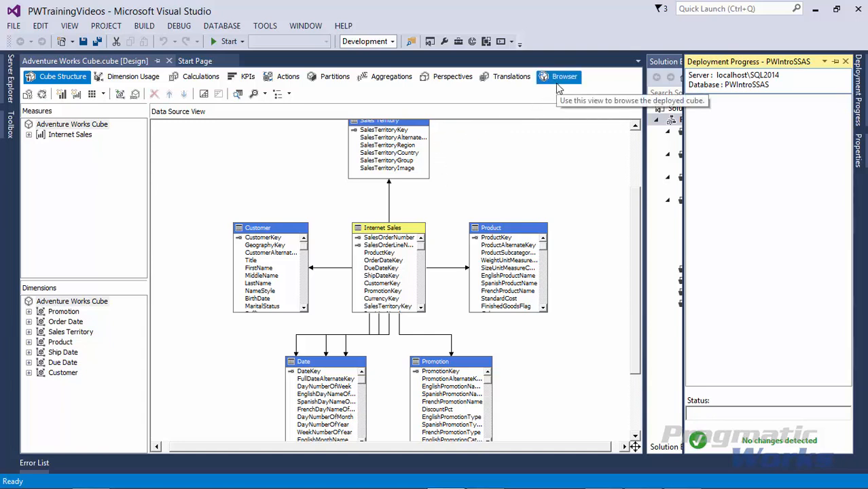
{"action": "left_click", "coordinate": [584, 205]}
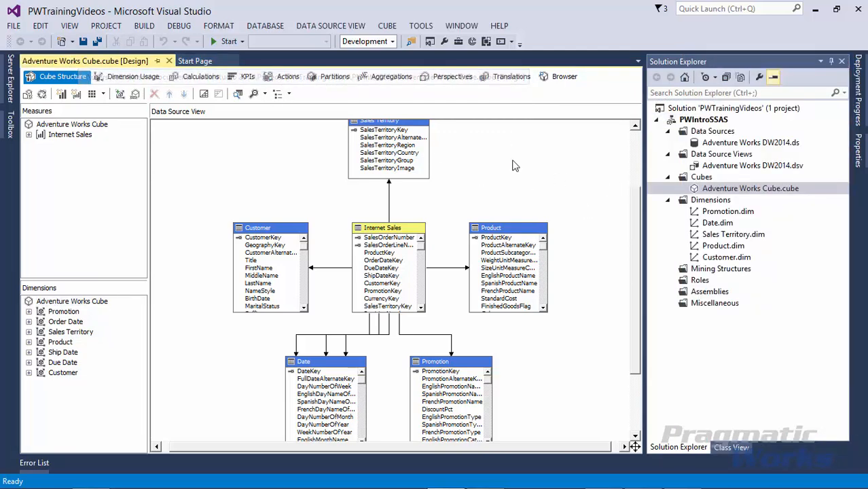
{"action": "double_click", "coordinate": [763, 192]}
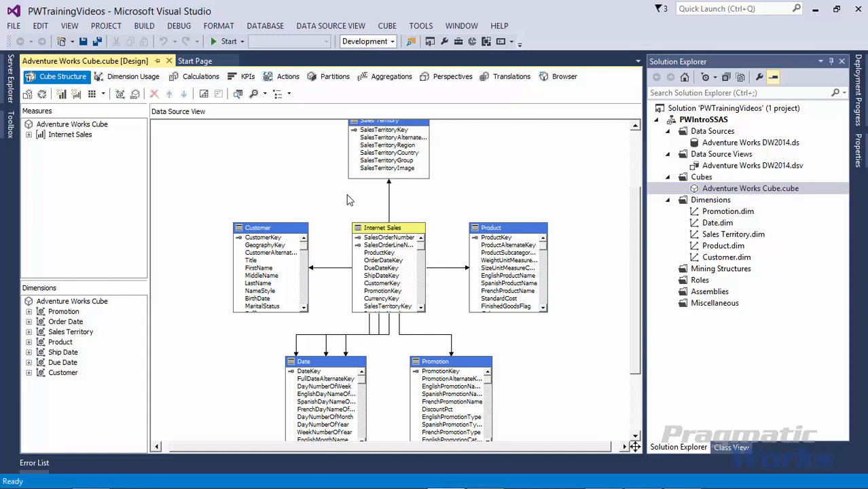
{"action": "left_click", "coordinate": [553, 78]}
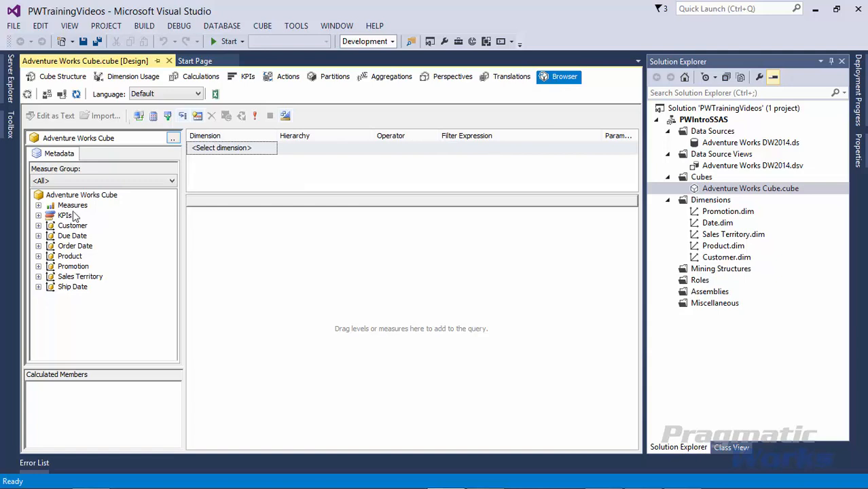
Add the Sales Amount and Internet Sales Count measures from Internet Sales to the designer's browser query
{"action": "left_click", "coordinate": [38, 205]}
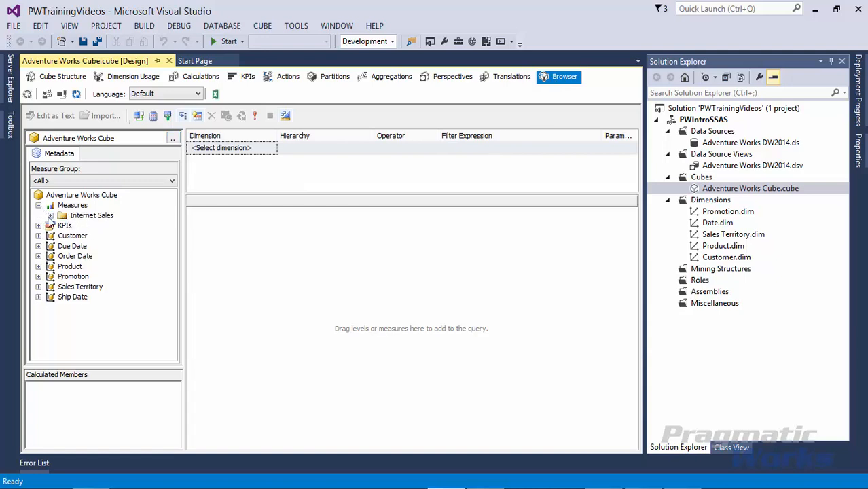
{"action": "left_click", "coordinate": [49, 216]}
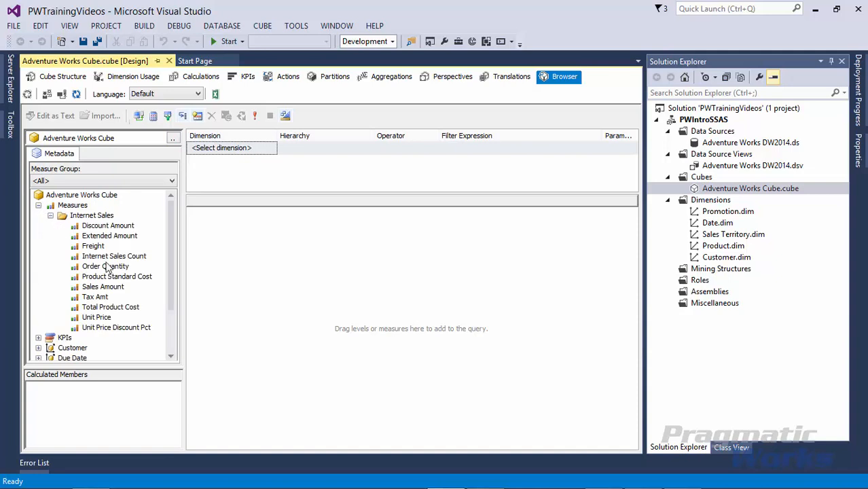
{"action": "left_click_drag", "start_coordinate": [102, 286], "coordinate": [234, 292]}
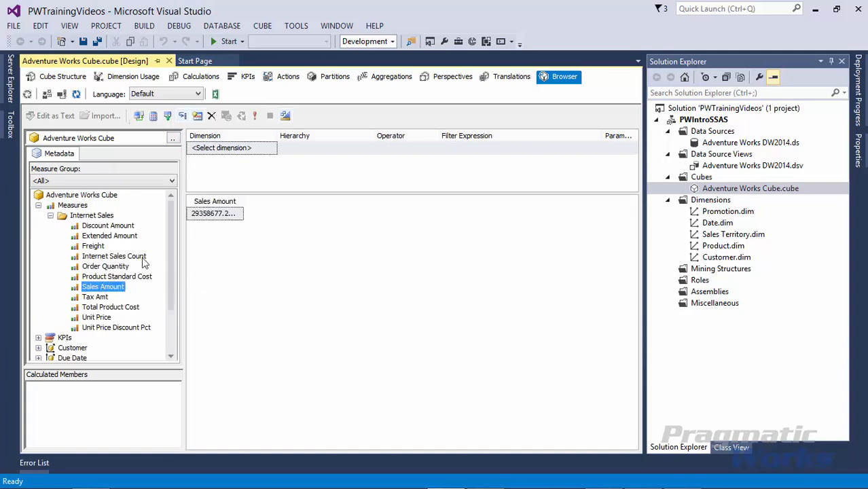
{"action": "left_click_drag", "start_coordinate": [114, 256], "coordinate": [255, 261]}
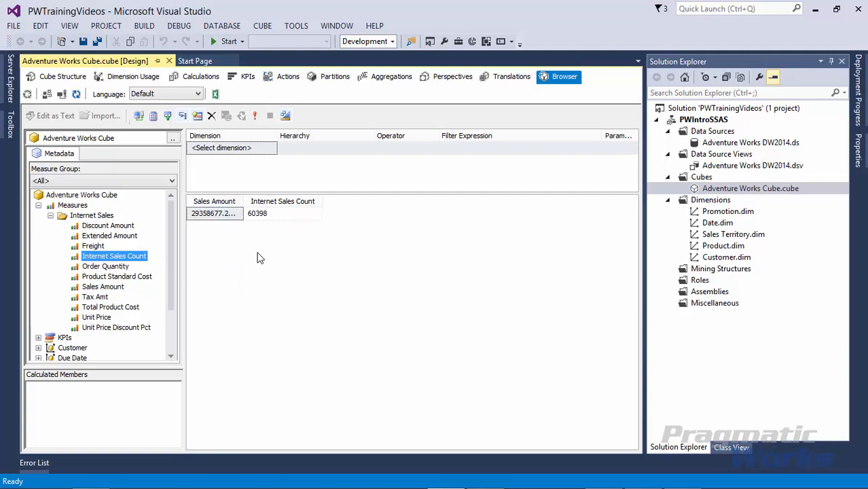
Add Sales Territory Key to the designer's browser query and widen the Sales Amount column
{"action": "left_click_drag", "start_coordinate": [169, 222], "coordinate": [176, 267]}
{"action": "left_click", "coordinate": [39, 337]}
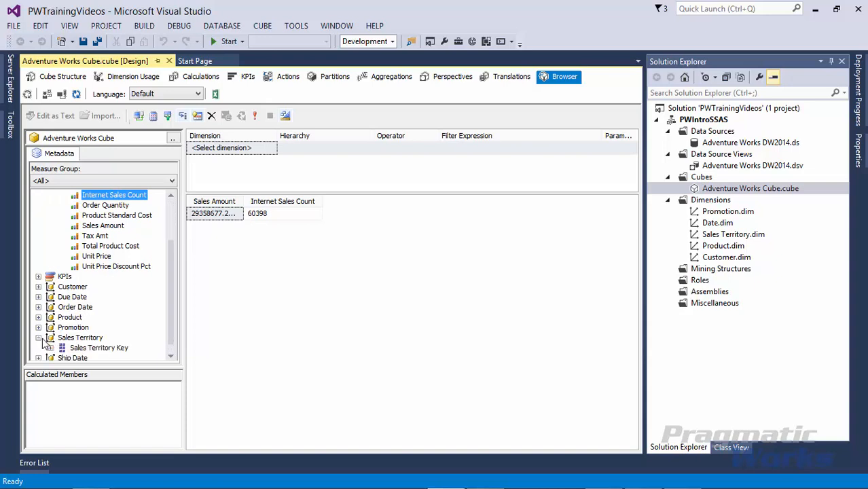
{"action": "left_click_drag", "start_coordinate": [99, 348], "coordinate": [219, 348]}
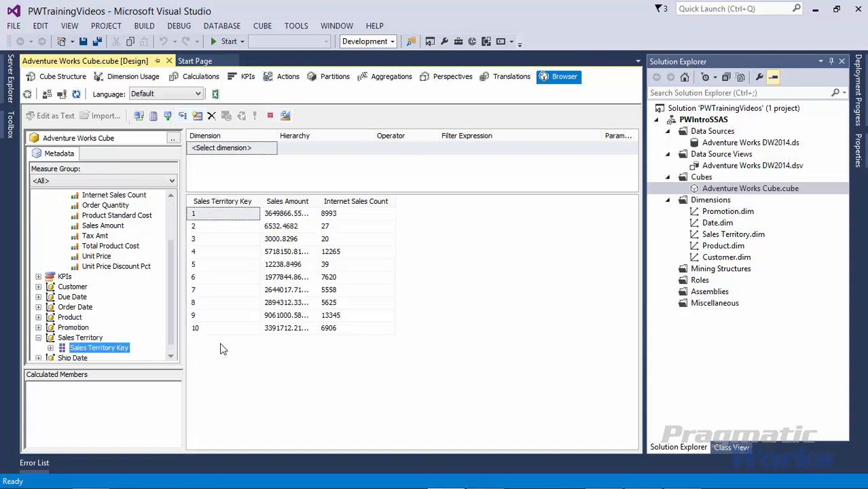
{"action": "left_click_drag", "start_coordinate": [318, 201], "coordinate": [377, 215]}
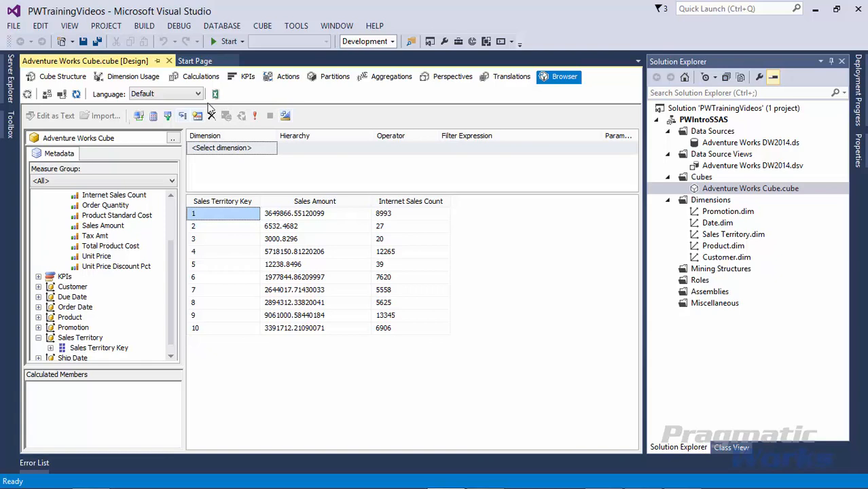
Analyze the cube in Excel with data connections enabled, building a PivotTable of Sales Amount and Internet Sales Count by Sales Territory Key
{"action": "left_click", "coordinate": [215, 94]}
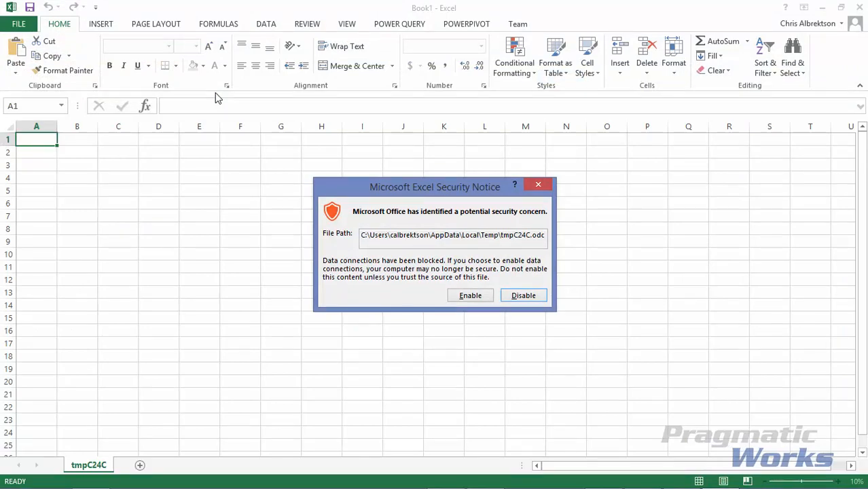
{"action": "left_click", "coordinate": [470, 296]}
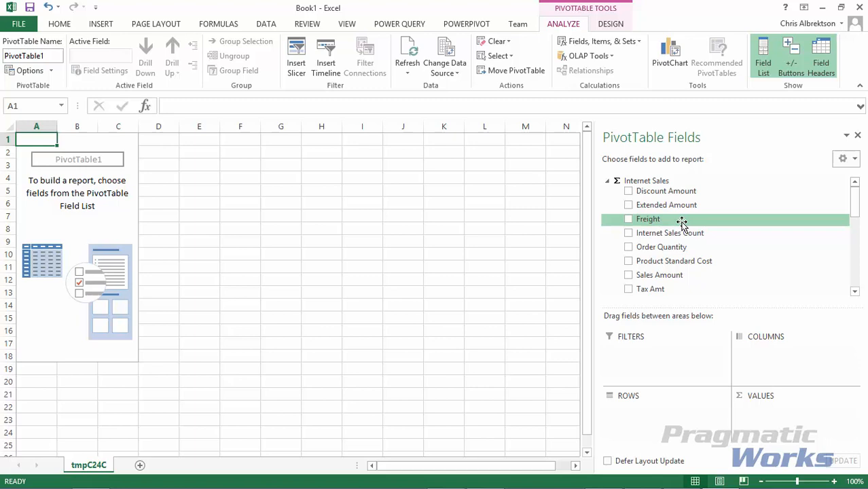
{"action": "left_click", "coordinate": [628, 275]}
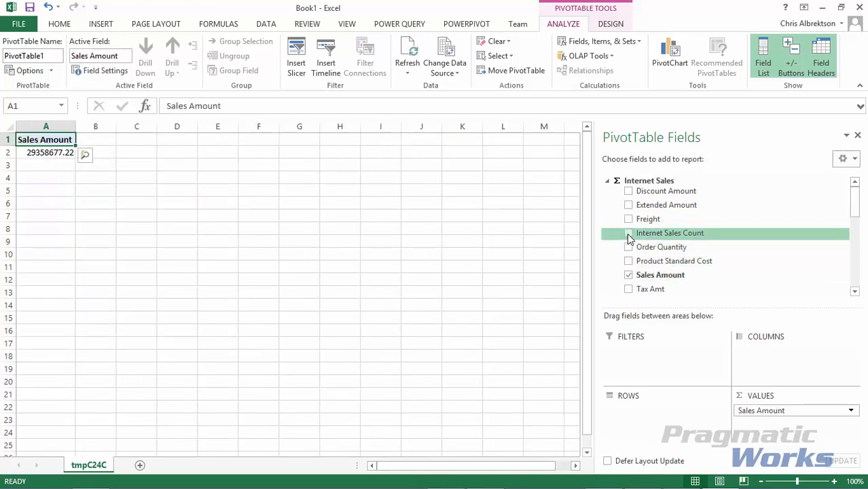
{"action": "left_click", "coordinate": [628, 233]}
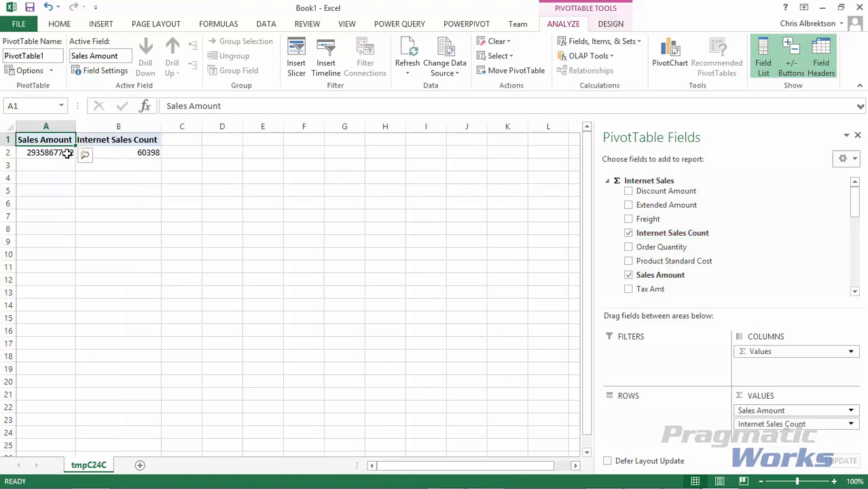
{"action": "mouse_move", "coordinate": [119, 155]}
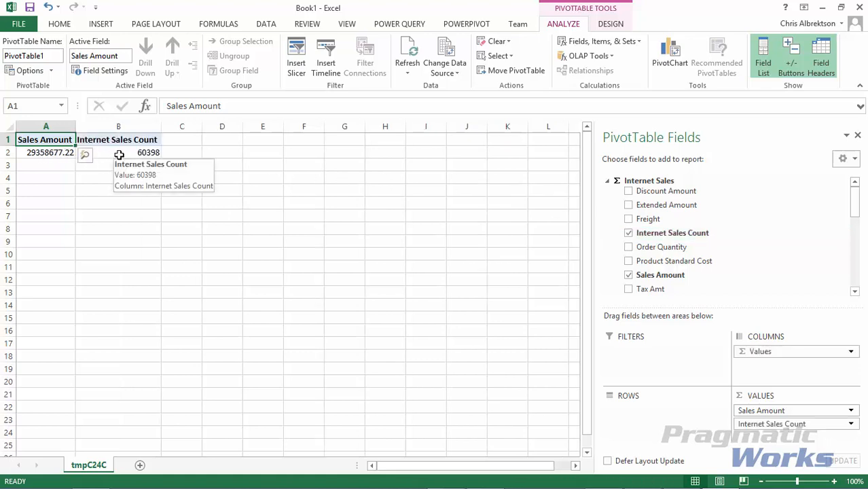
{"action": "left_click_drag", "start_coordinate": [857, 190], "coordinate": [857, 286]}
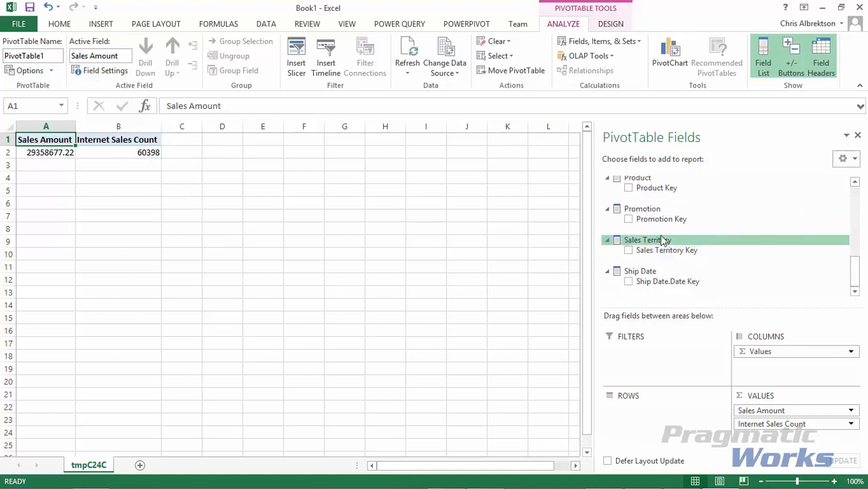
{"action": "left_click", "coordinate": [629, 250]}
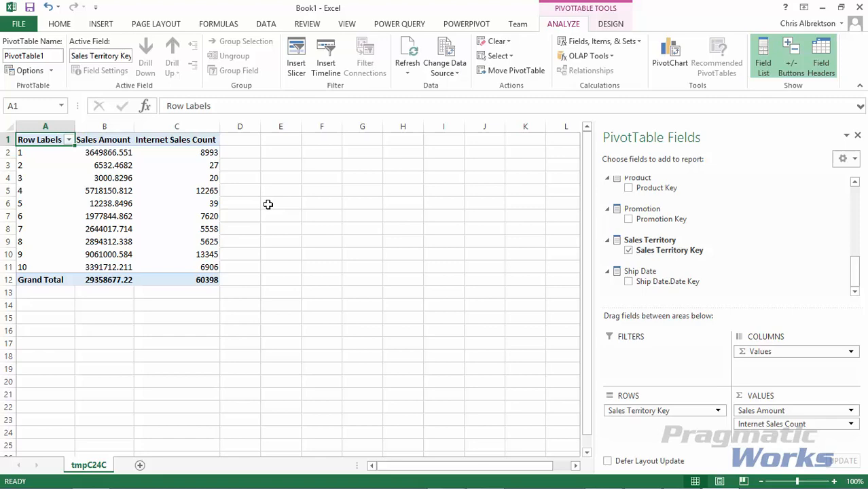
Switch back to Visual Studio and review the Internet Sales measures in the cube structure and the cube's dimension usage
{"action": "mouse_move", "coordinate": [470, 487]}
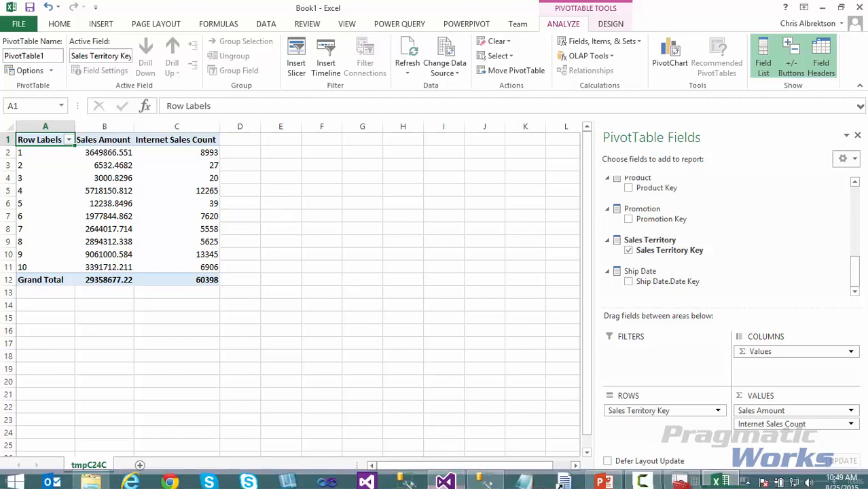
{"action": "left_click", "coordinate": [448, 477]}
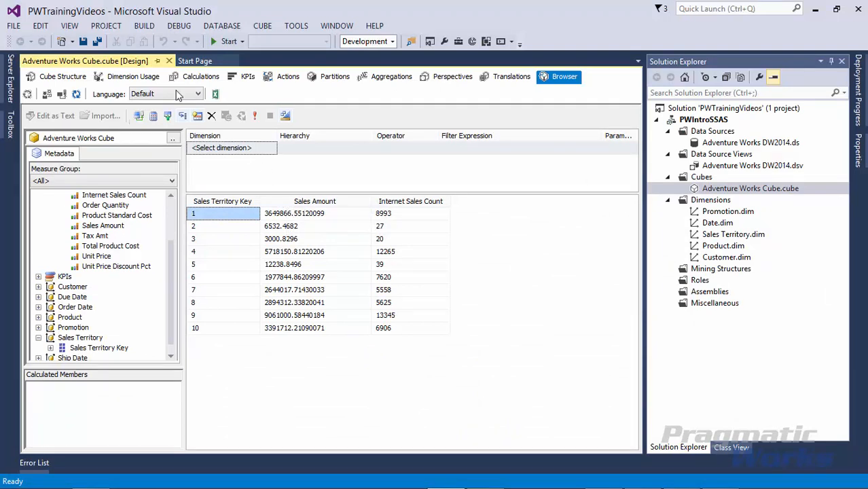
{"action": "left_click", "coordinate": [53, 77]}
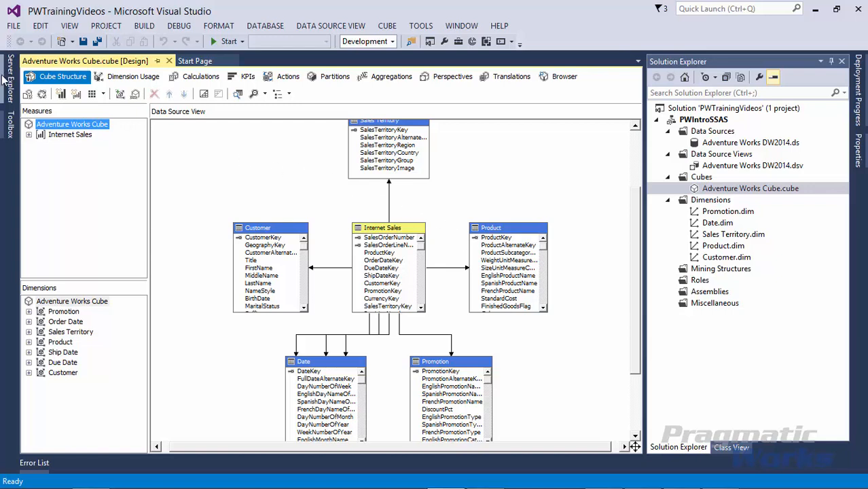
{"action": "left_click", "coordinate": [54, 136]}
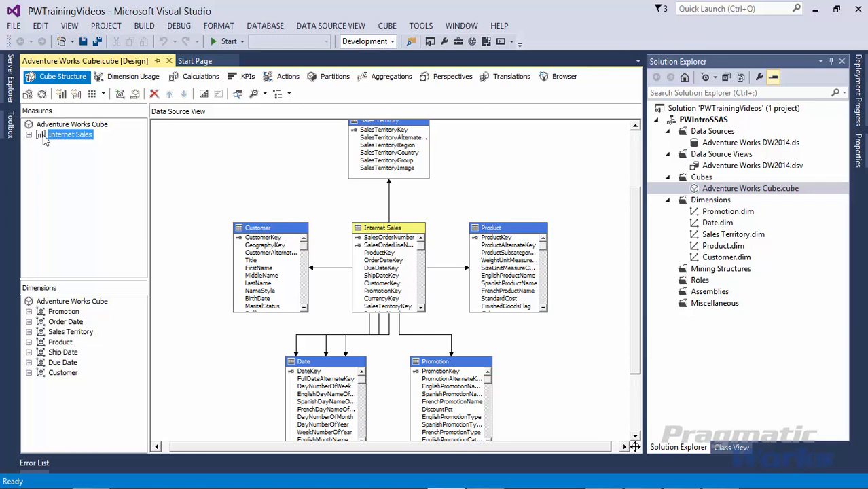
{"action": "left_click", "coordinate": [29, 135]}
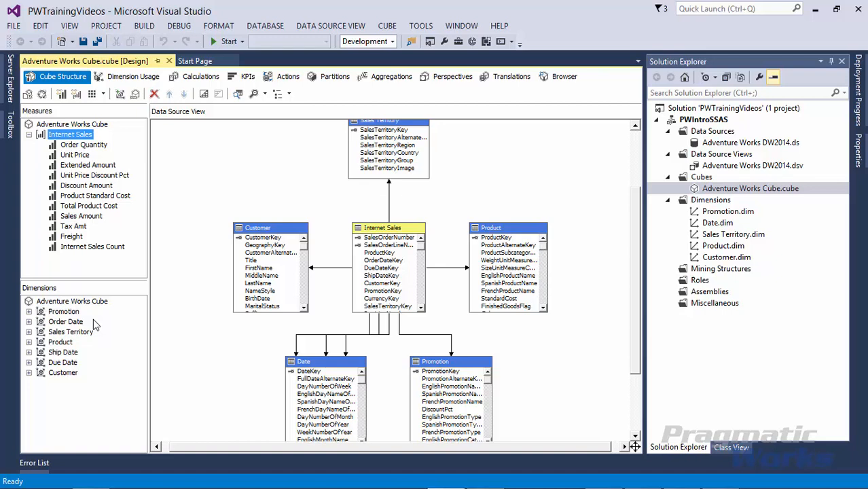
{"action": "left_click", "coordinate": [133, 76]}
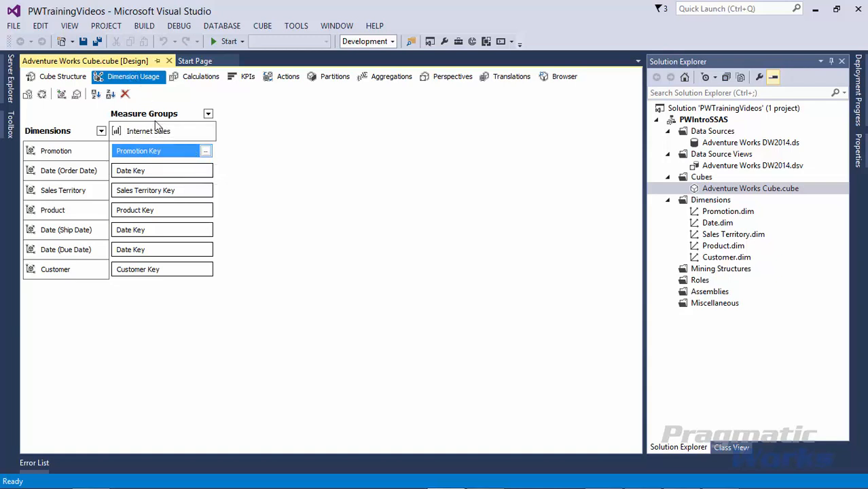
Inspect how the Promotion dimension relates to the Internet Sales measure group, leaving the relationship definition unchanged
{"action": "left_click", "coordinate": [204, 152]}
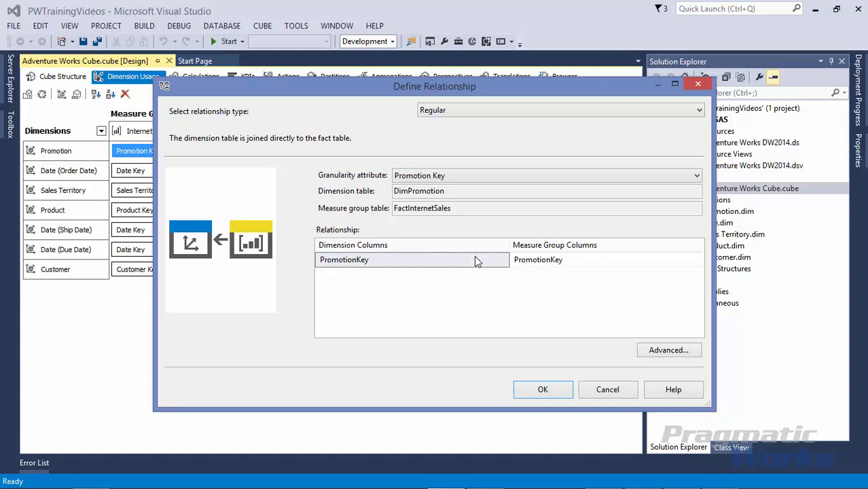
{"action": "left_click", "coordinate": [608, 391]}
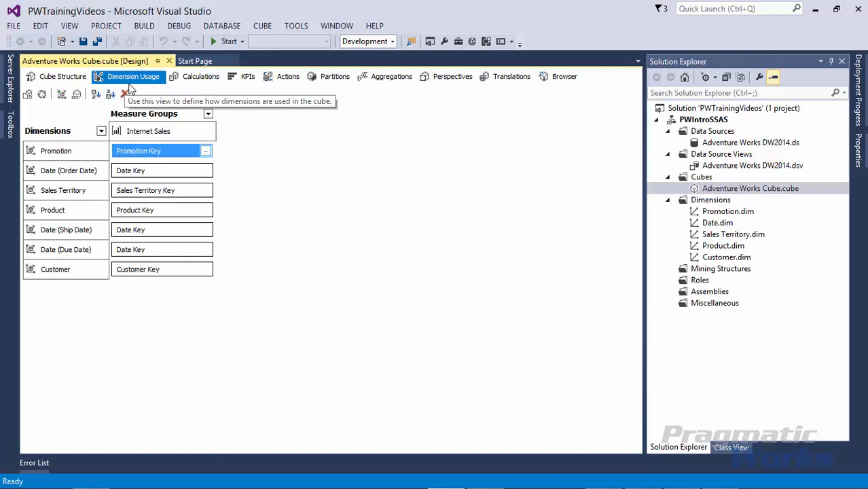
Review the cube's calculations, KPIs, actions, partitions, aggregations, perspectives and translations, ending at the cube browser
{"action": "left_click", "coordinate": [195, 77]}
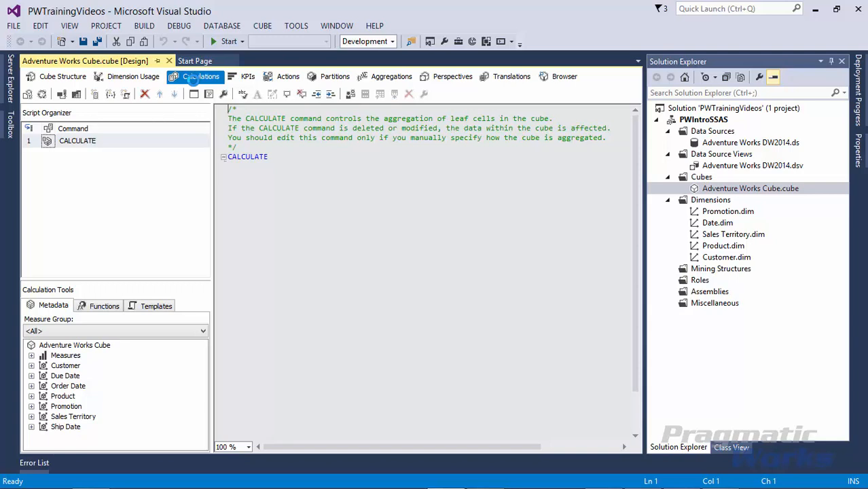
{"action": "left_click", "coordinate": [242, 78]}
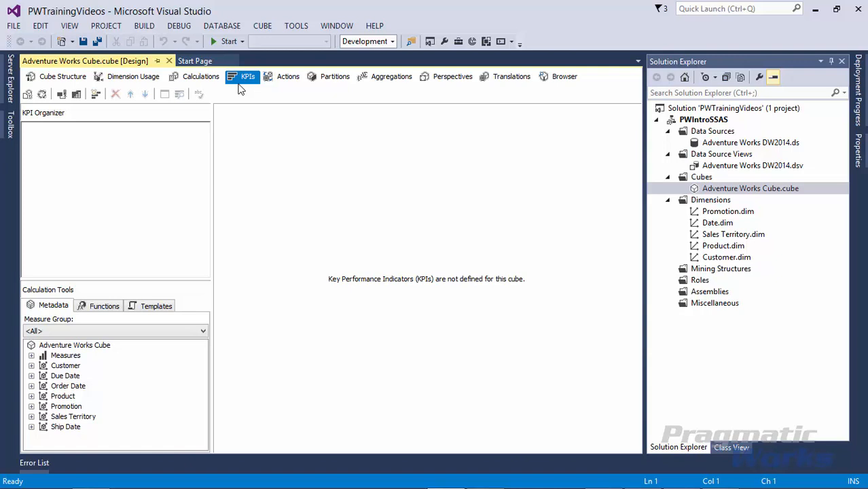
{"action": "left_click", "coordinate": [288, 80]}
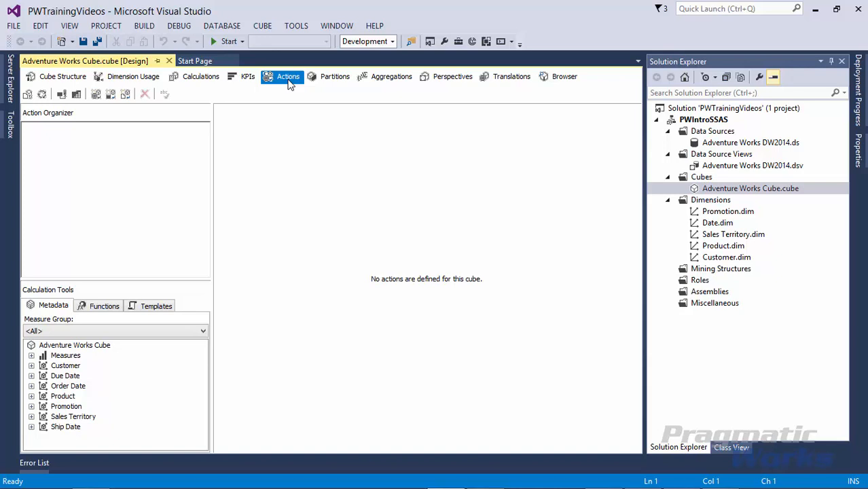
{"action": "left_click", "coordinate": [315, 80]}
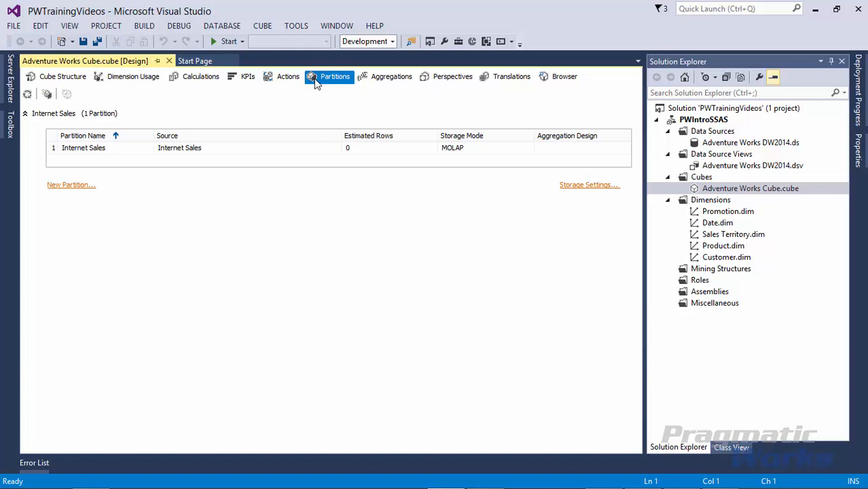
{"action": "left_click", "coordinate": [399, 87]}
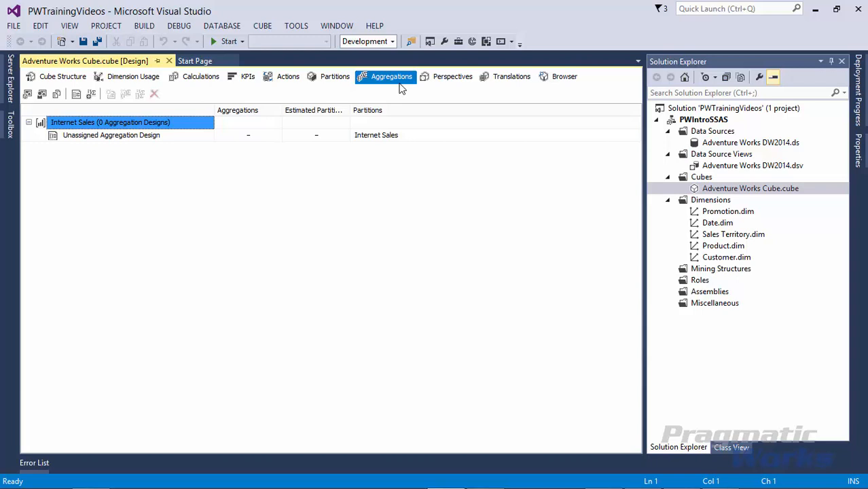
{"action": "left_click", "coordinate": [446, 77]}
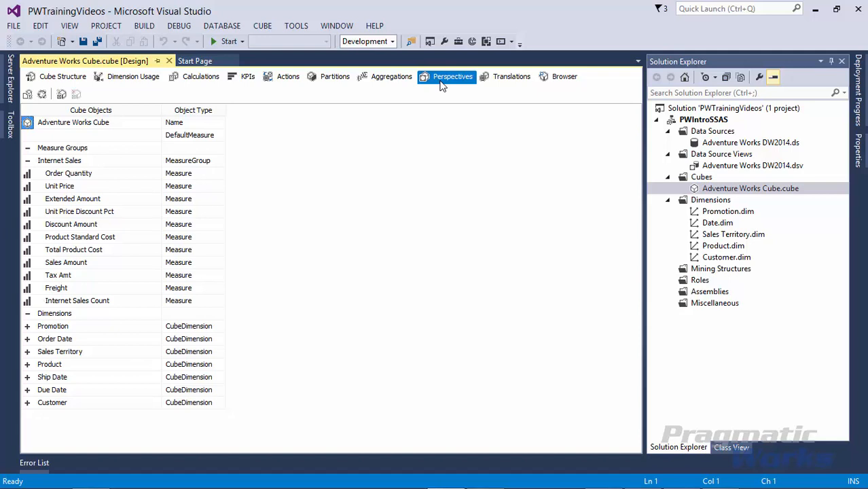
{"action": "left_click", "coordinate": [507, 80]}
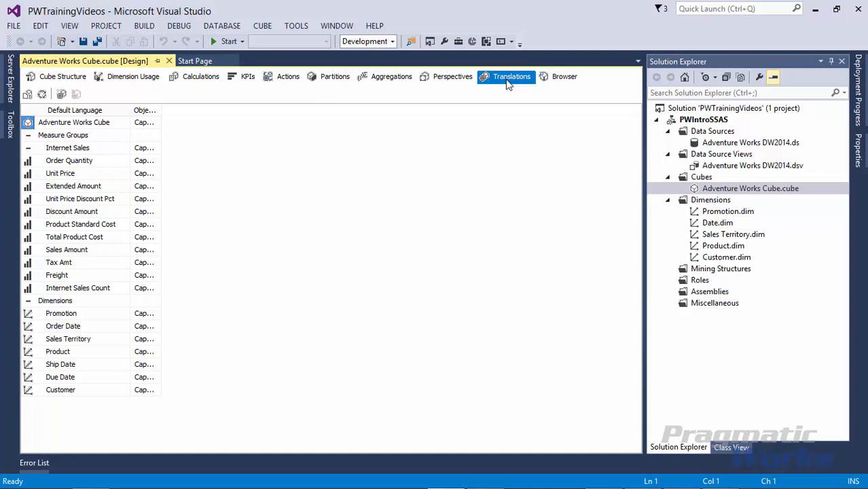
{"action": "left_click", "coordinate": [553, 84]}
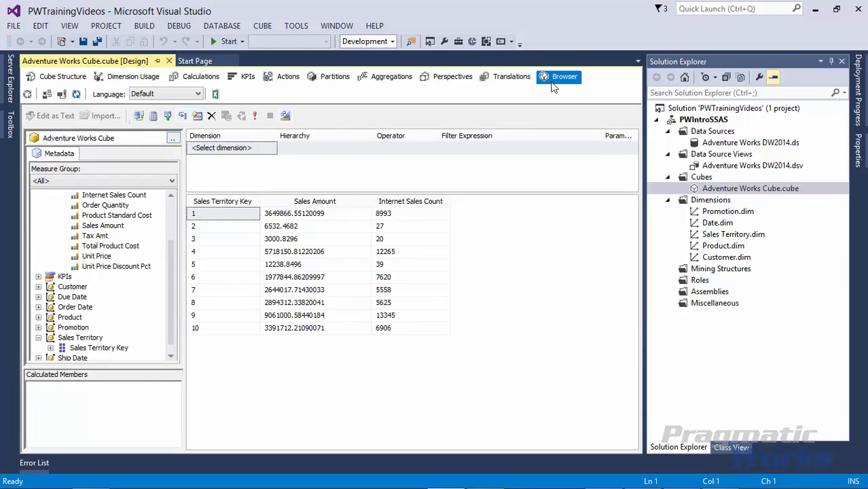